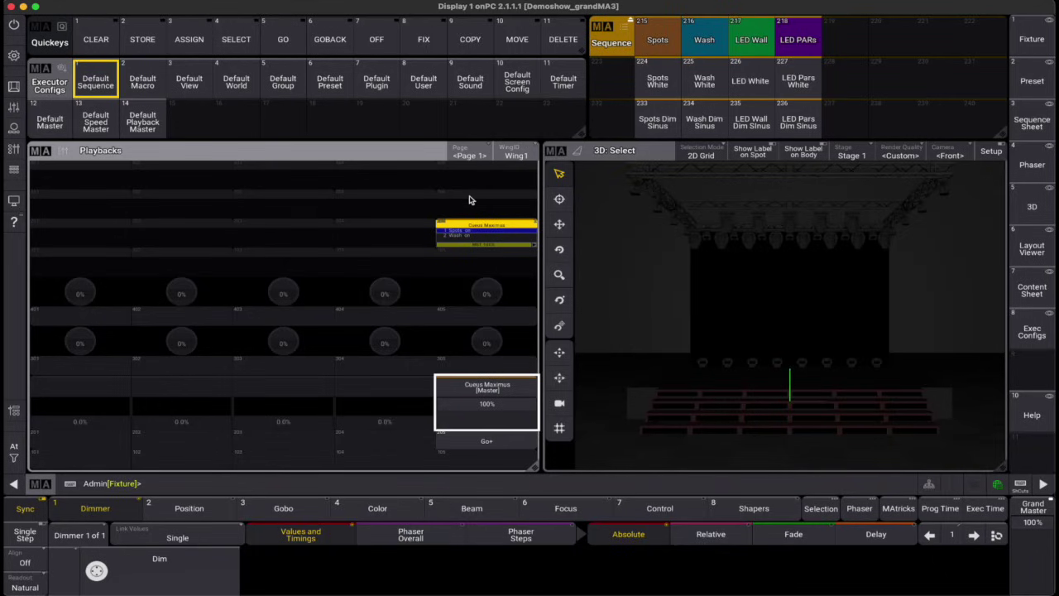
pyautogui.rightClick(475, 234)
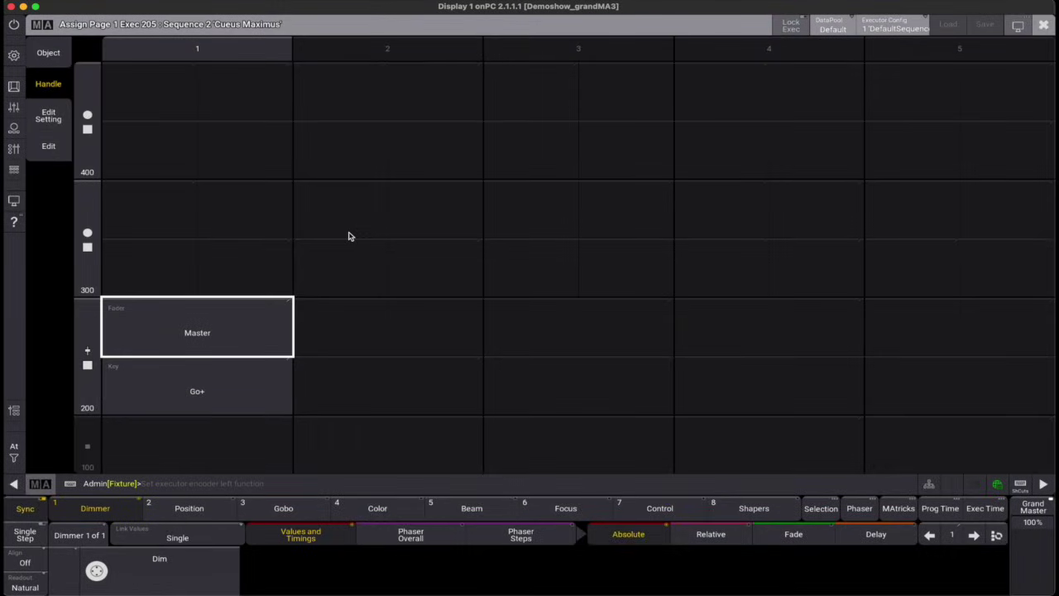
pyautogui.click(232, 325)
pyautogui.click(231, 320)
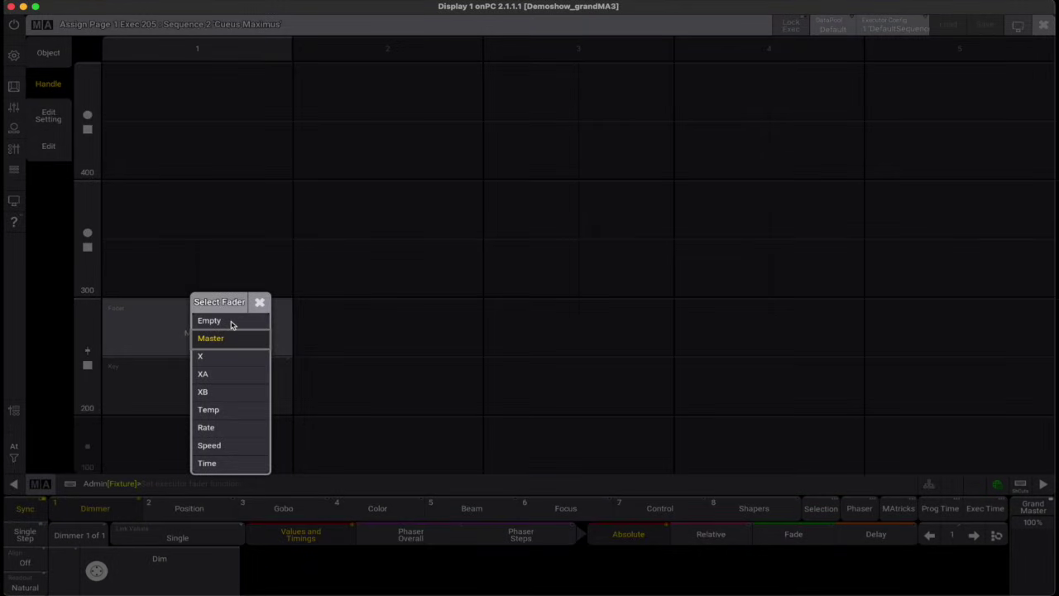
pyautogui.click(225, 353)
pyautogui.click(180, 319)
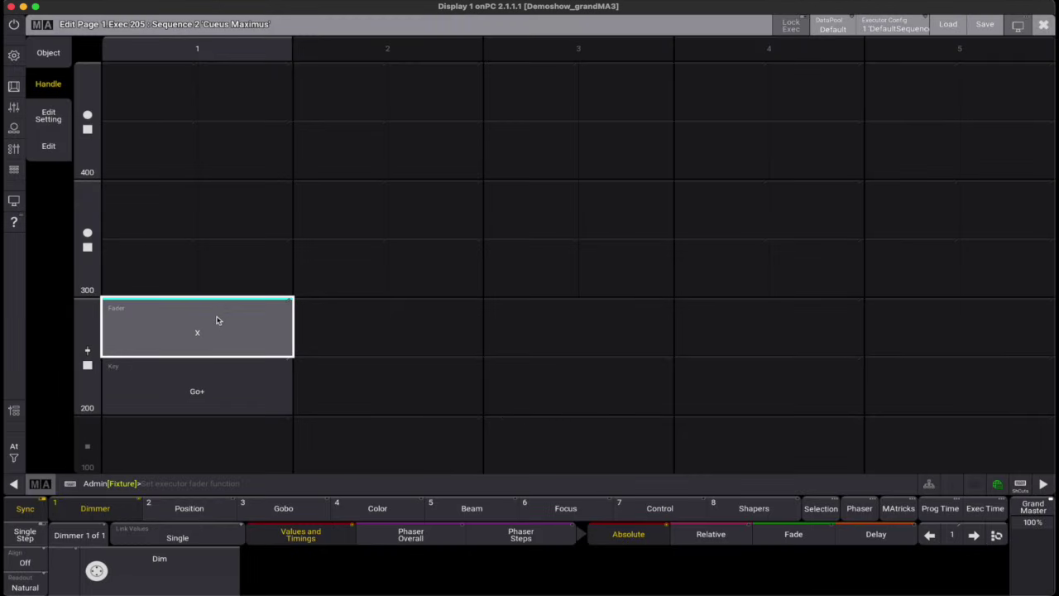
pyautogui.click(220, 323)
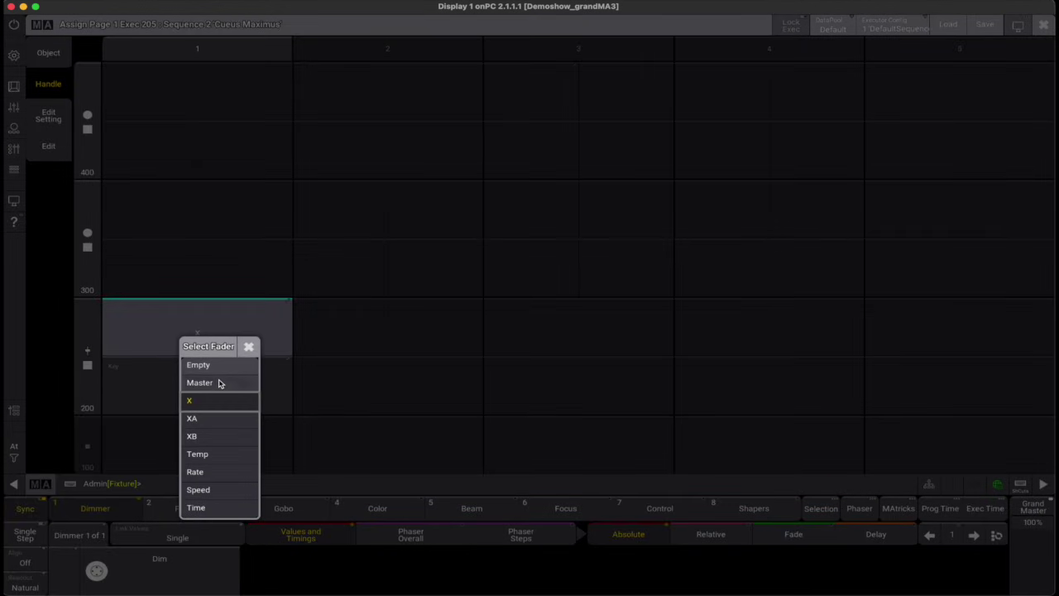
pyautogui.click(220, 383)
pyautogui.click(220, 362)
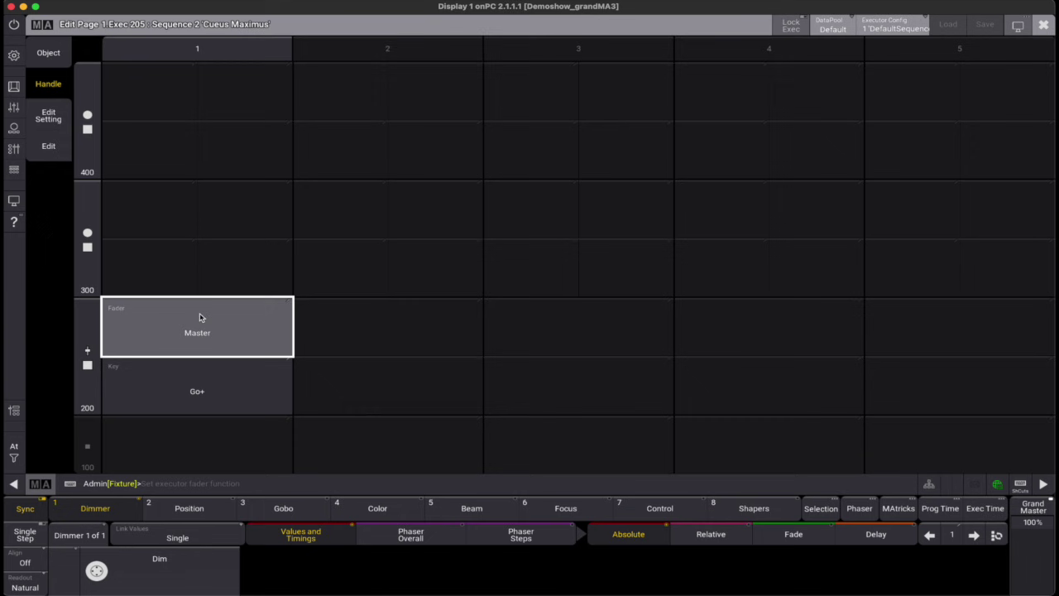
# Close the executor editor and review the default executor configurations in Preferences and Timings.
pyautogui.click(1044, 24)
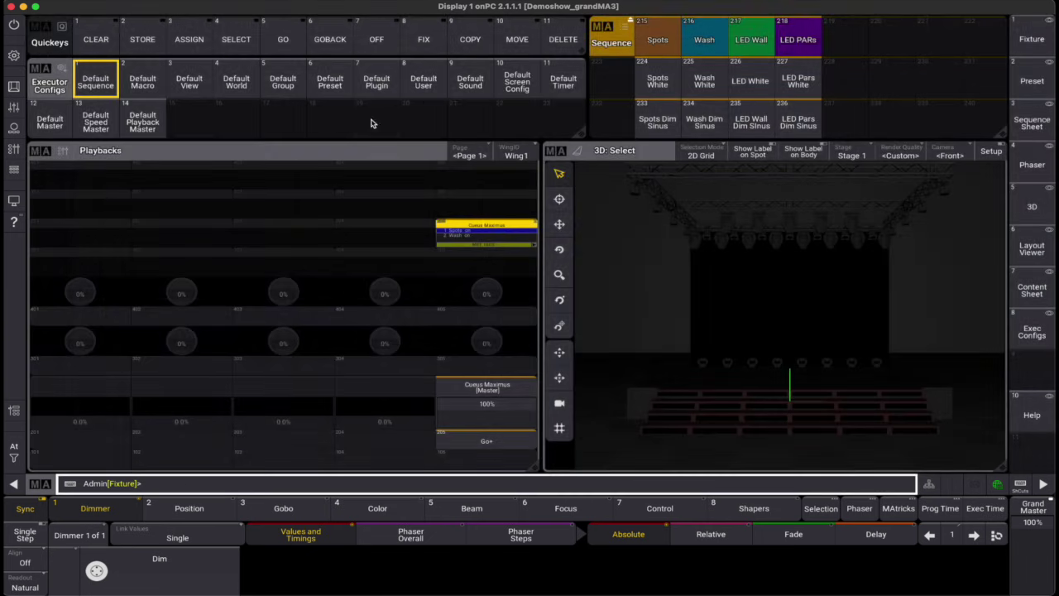
pyautogui.click(13, 56)
pyautogui.click(648, 375)
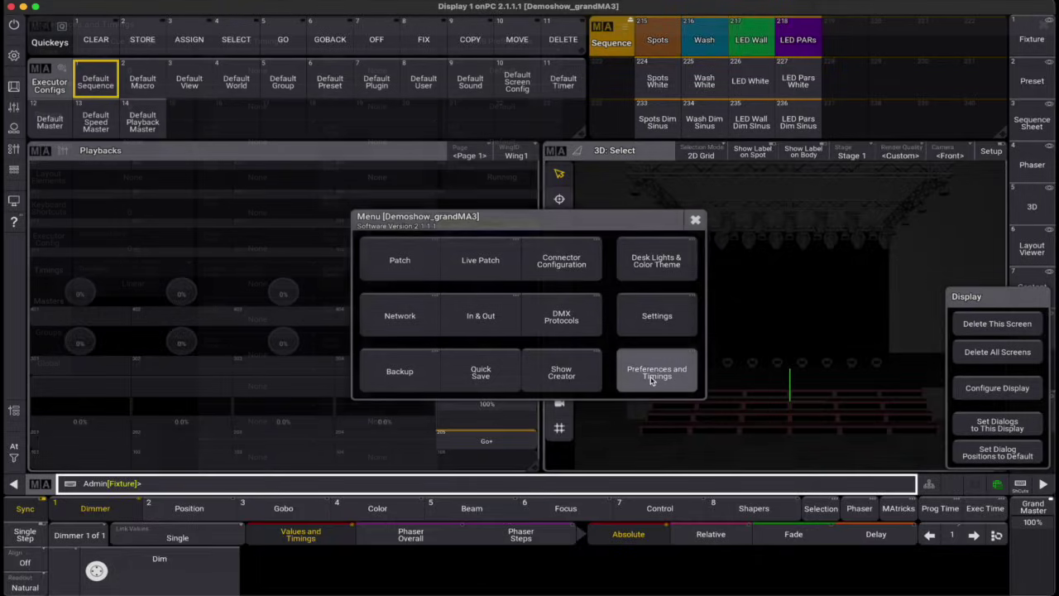
pyautogui.click(60, 242)
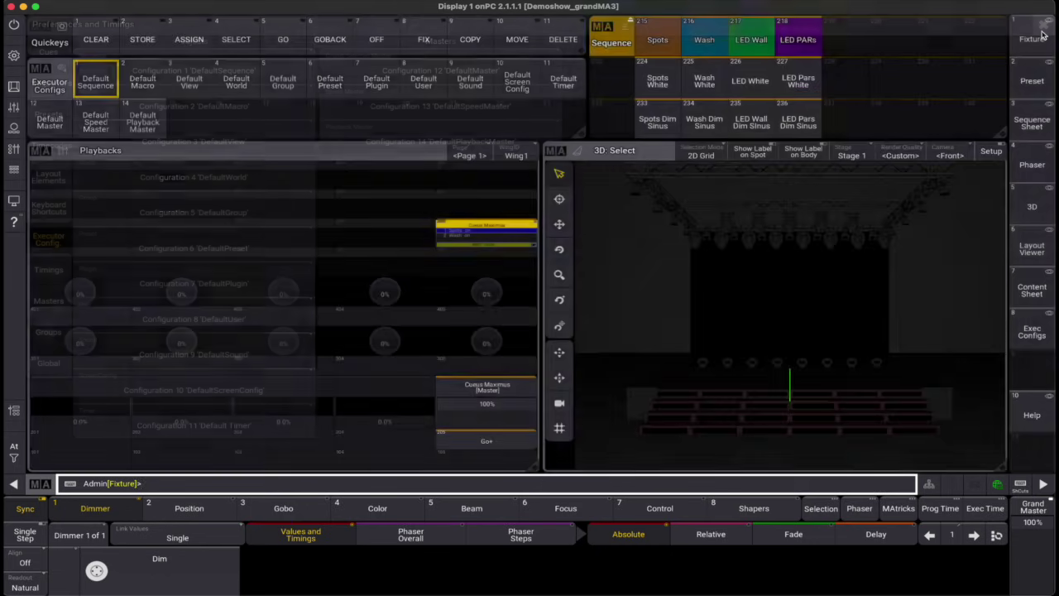
pyautogui.click(1044, 24)
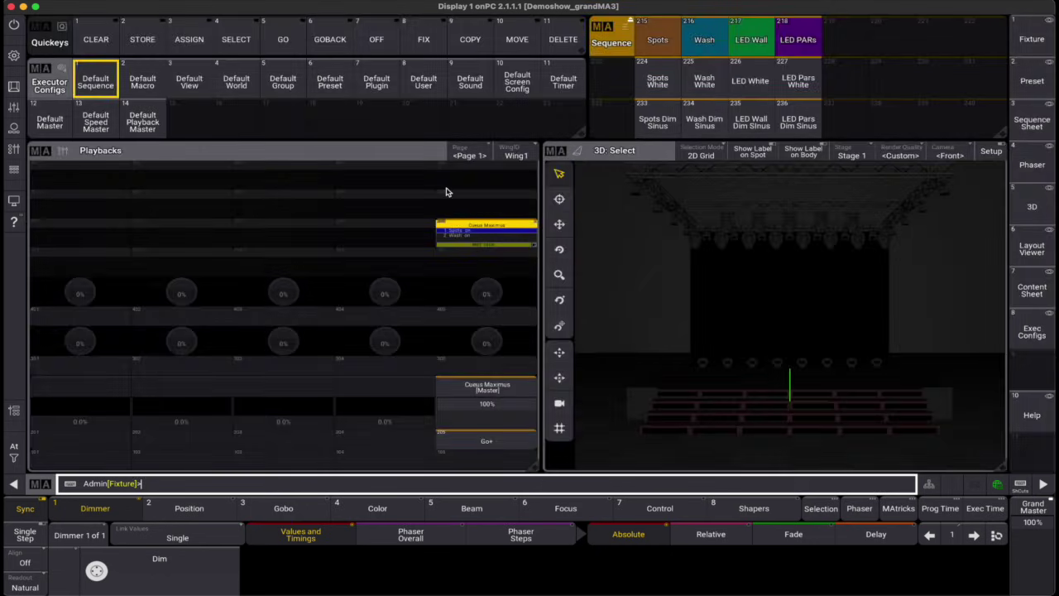
# Give executor 205 (Cueus Maximus) a new executor configuration, 15 'Copy of Default'.
pyautogui.click(468, 235)
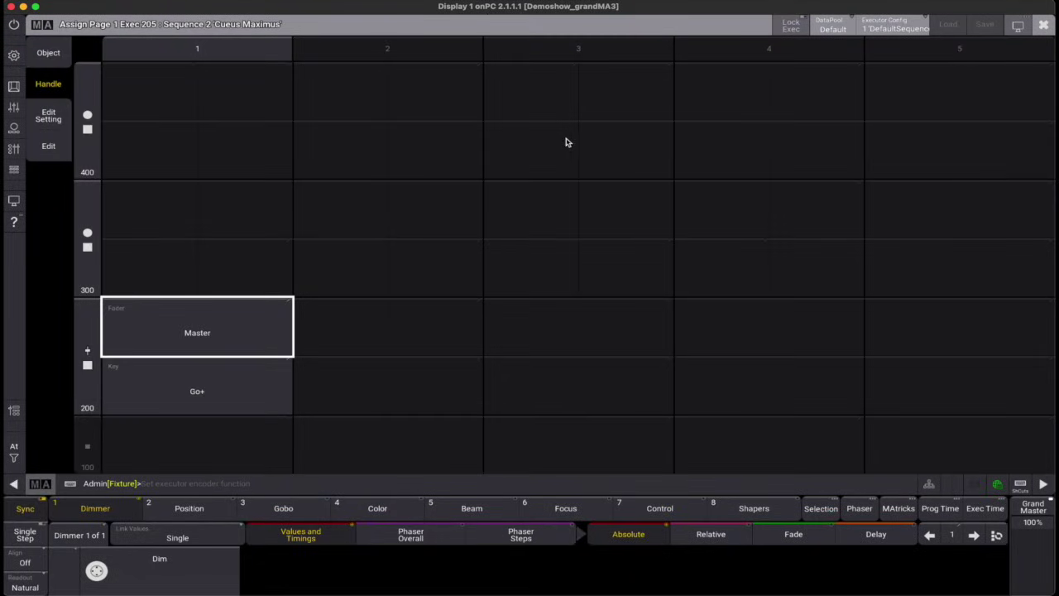
pyautogui.click(880, 29)
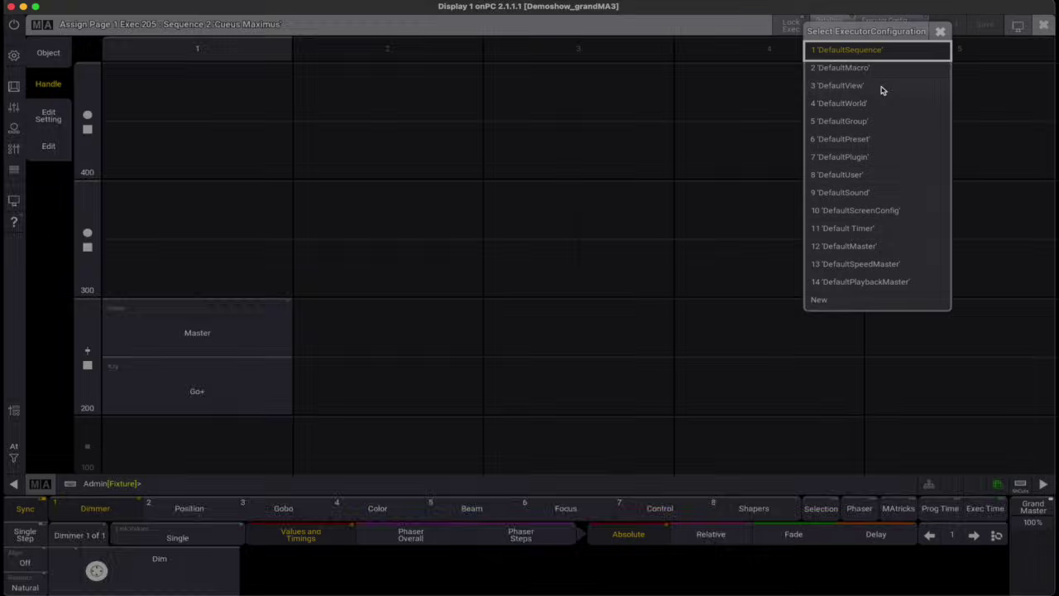
pyautogui.click(737, 90)
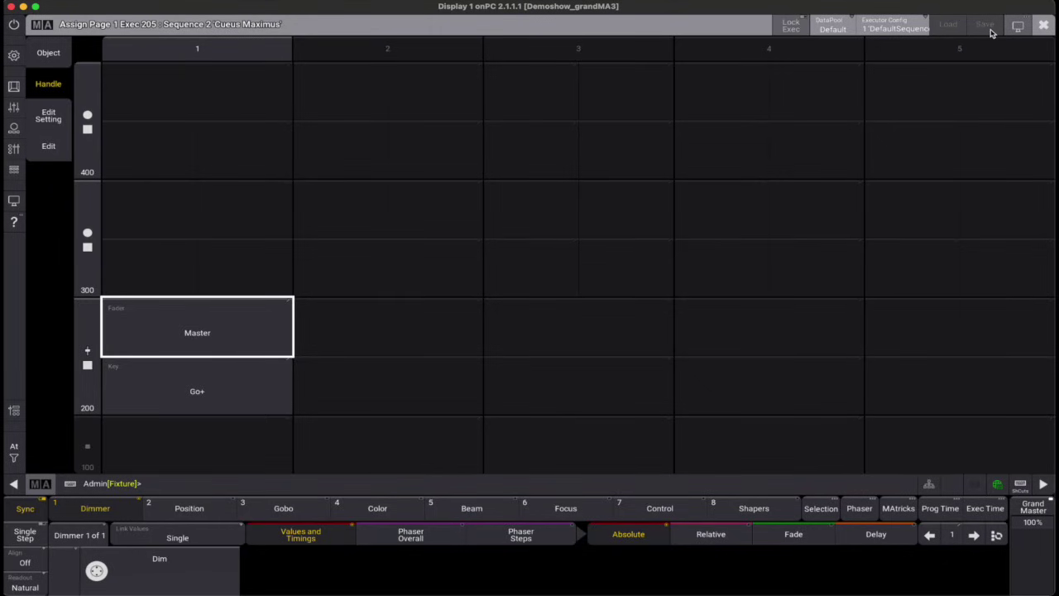
pyautogui.click(898, 31)
pyautogui.click(884, 312)
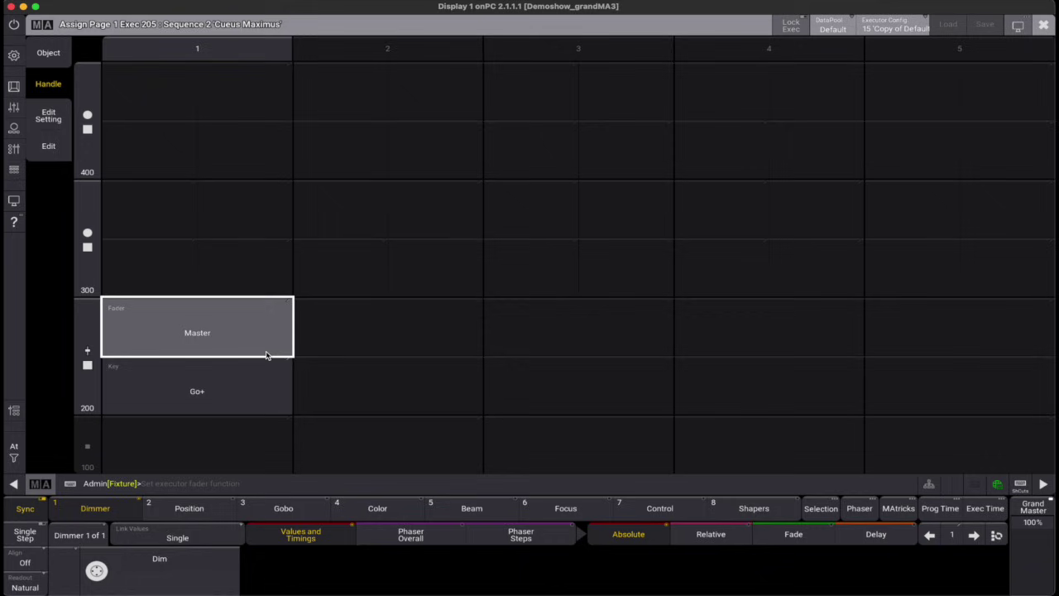
# Set the row 200 key to Flash, add a row 300 encoder with a SelectFixtures key, and save.
pyautogui.click(260, 396)
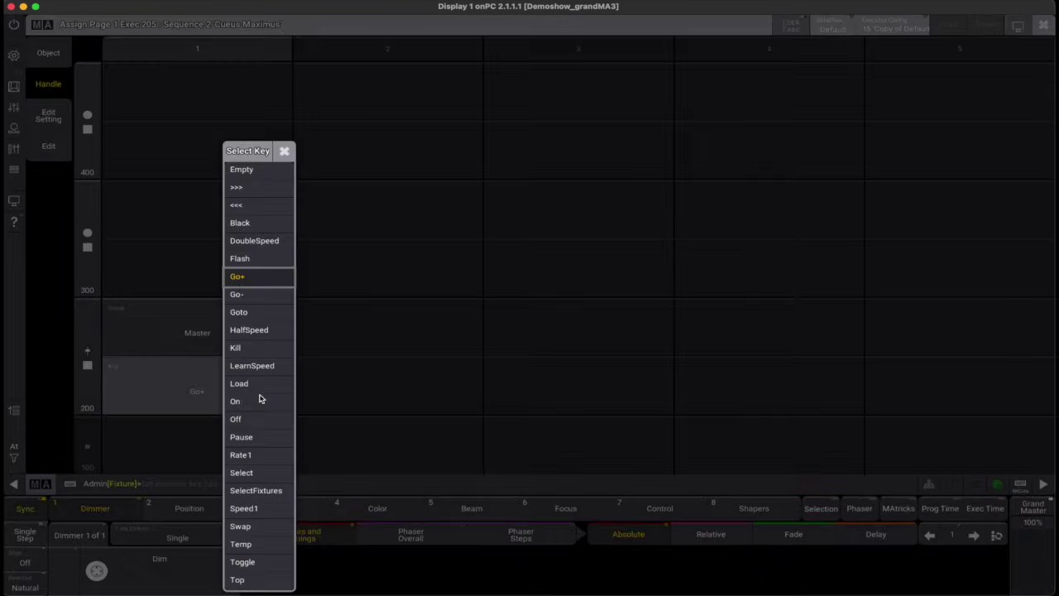
pyautogui.click(262, 259)
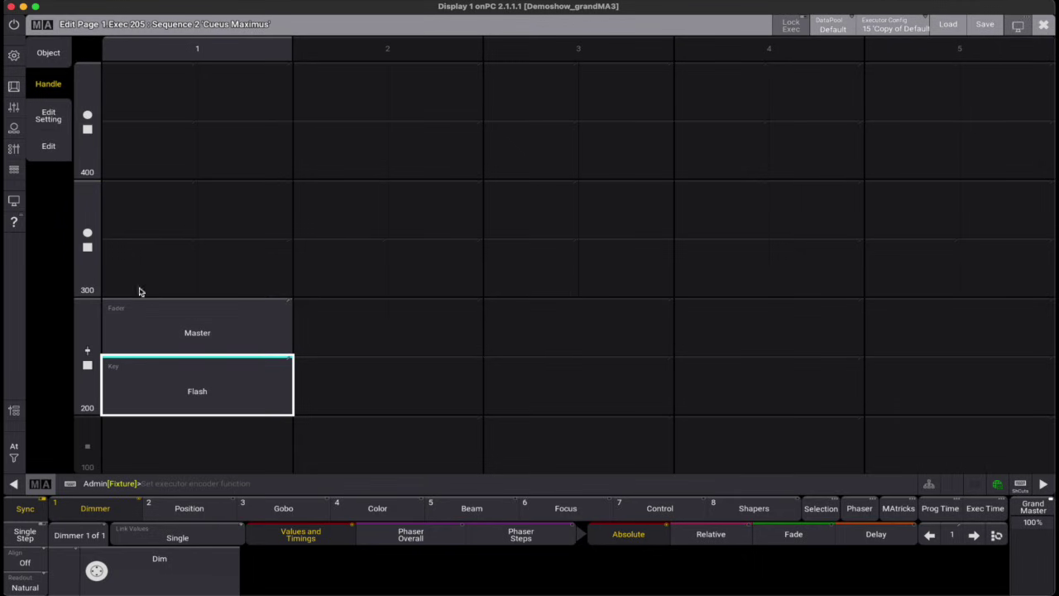
pyautogui.click(89, 247)
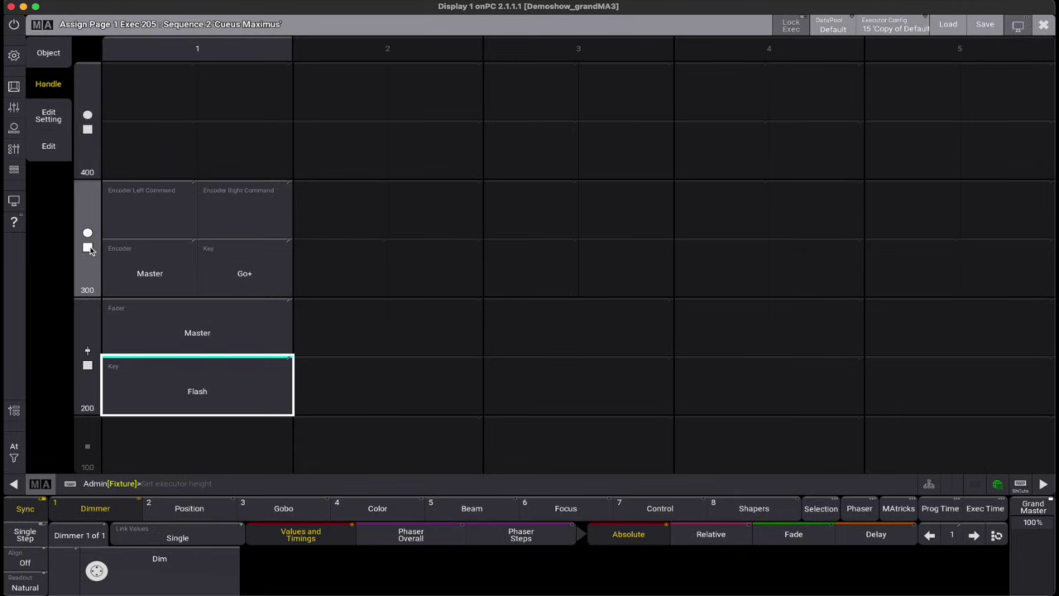
pyautogui.click(248, 273)
pyautogui.click(250, 273)
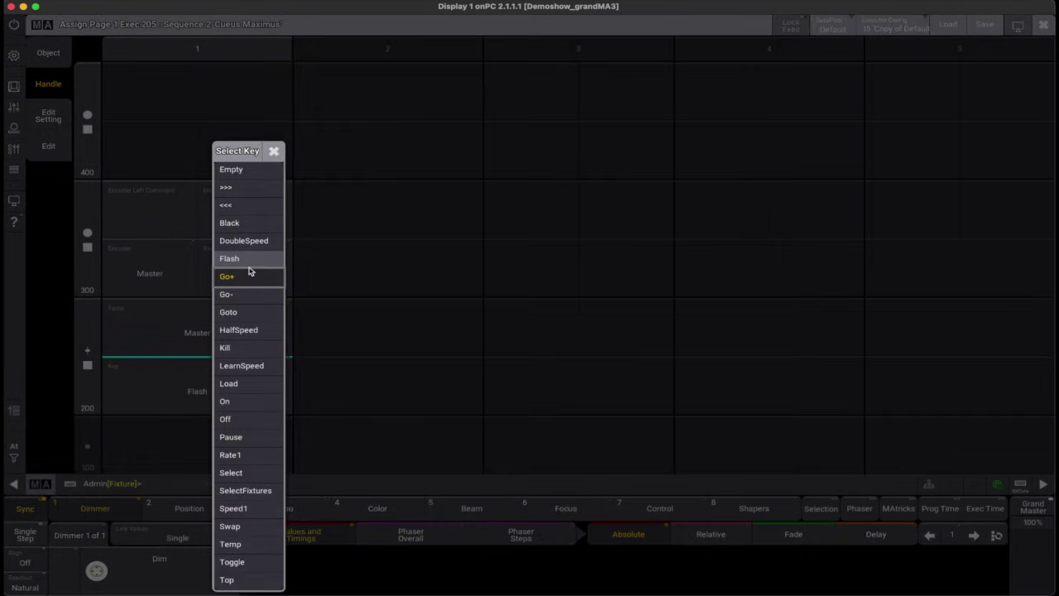
pyautogui.click(245, 490)
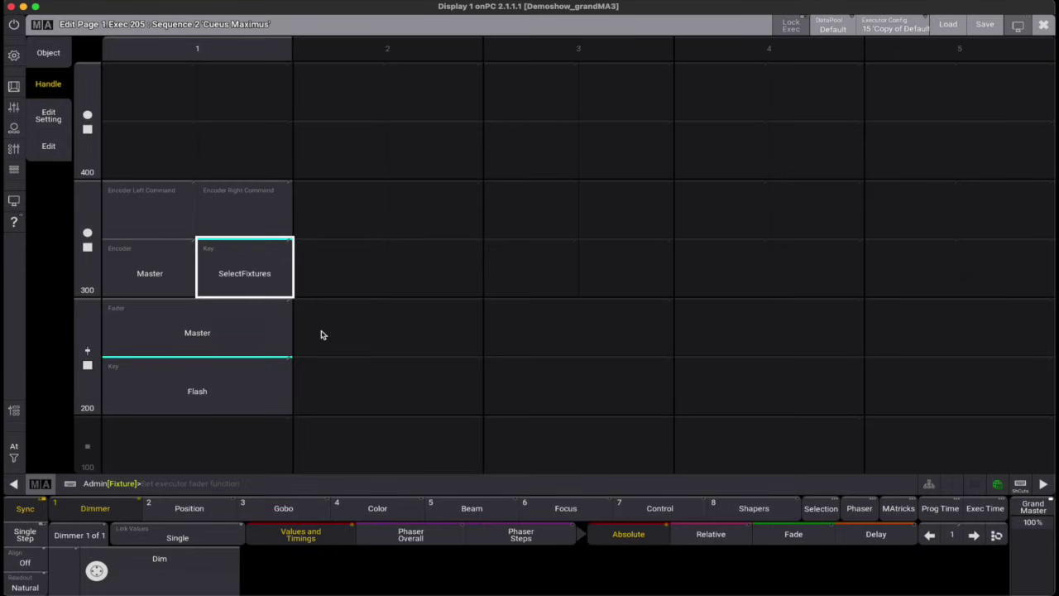
pyautogui.click(983, 28)
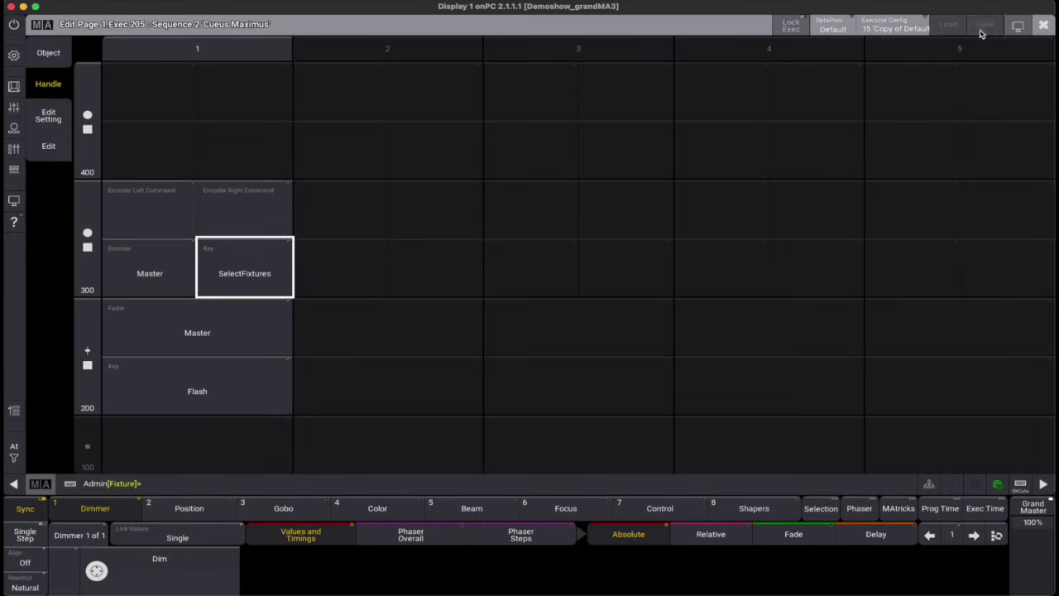
pyautogui.click(1043, 25)
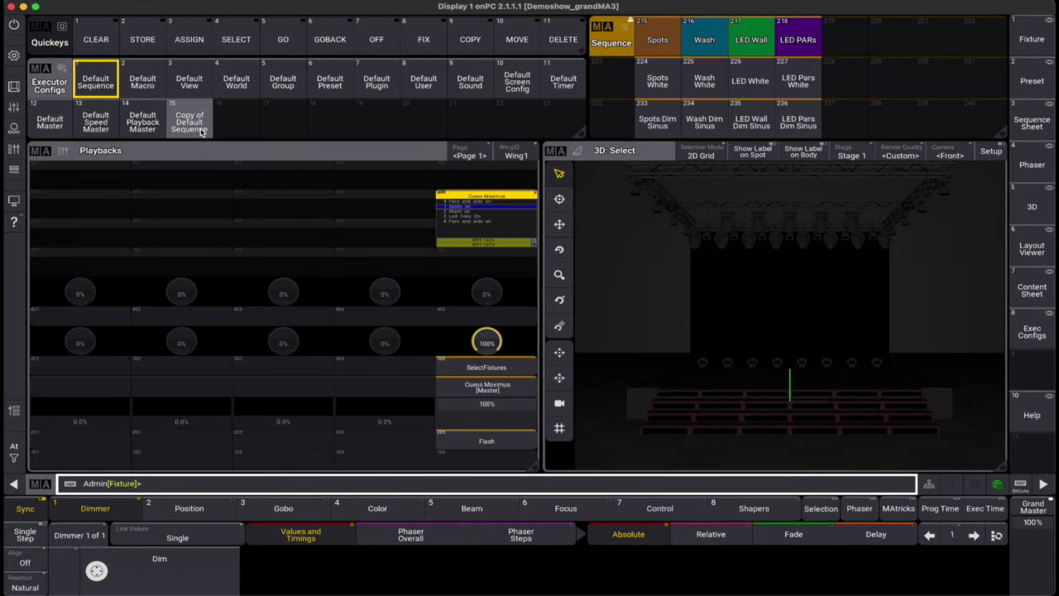
# Rename executor configuration 15 to 'Master Flash'.
pyautogui.moveTo(200, 133); pyautogui.dragTo(201, 157)
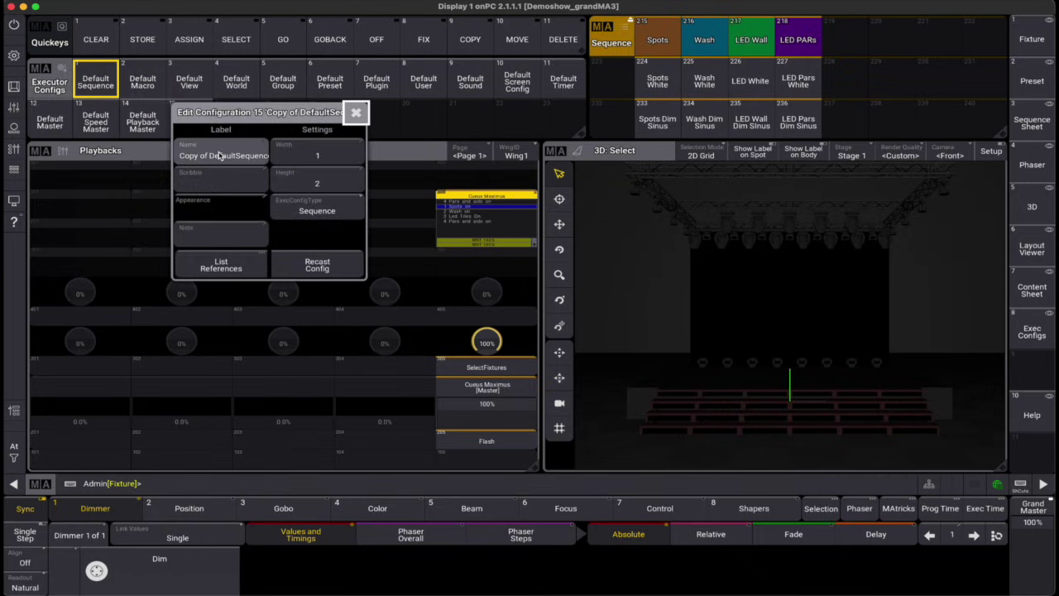
pyautogui.click(220, 156)
pyautogui.write('Master Flash')
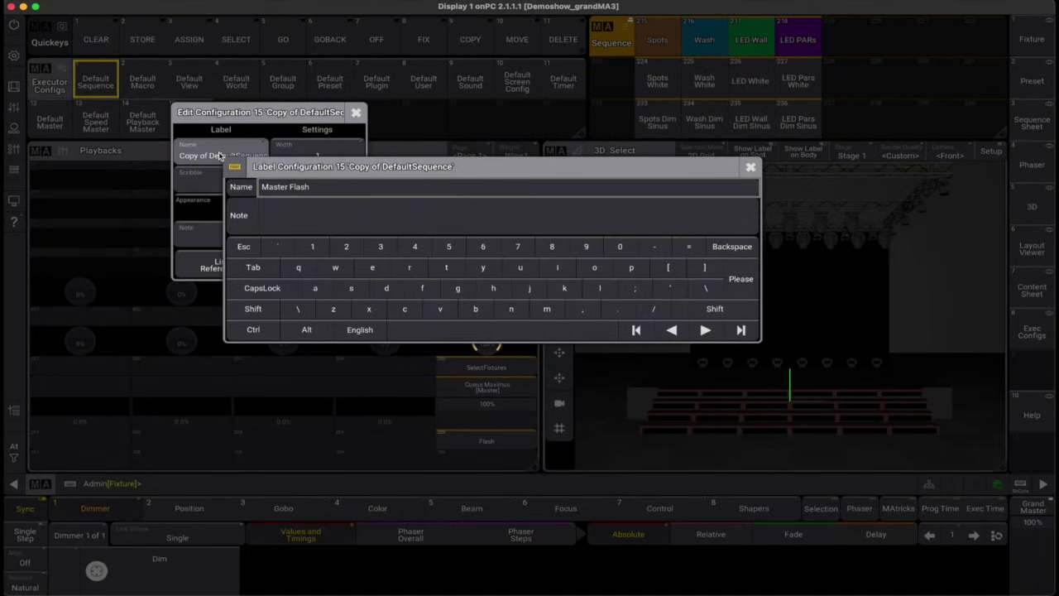
pyautogui.press('Return')
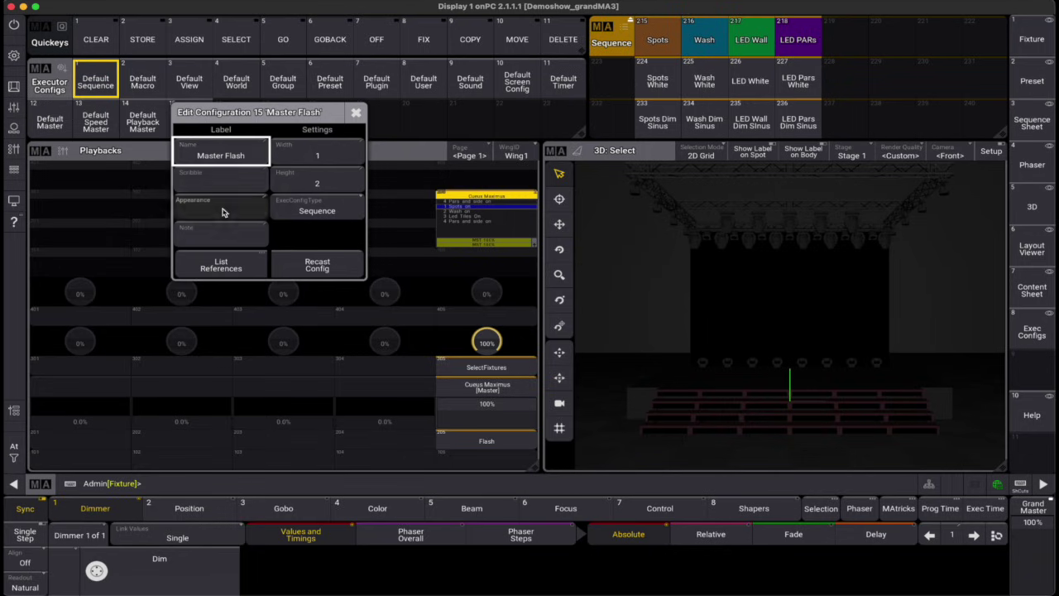
# Give the configuration the 25 Black appearance and list the executors that reference it.
pyautogui.click(220, 207)
pyautogui.click(222, 562)
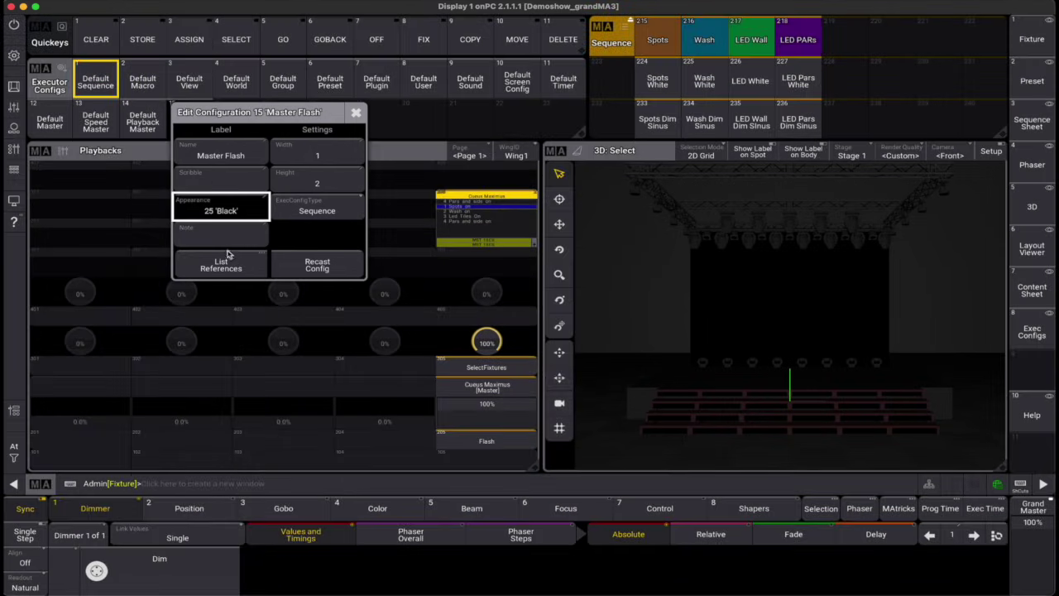
pyautogui.click(244, 233)
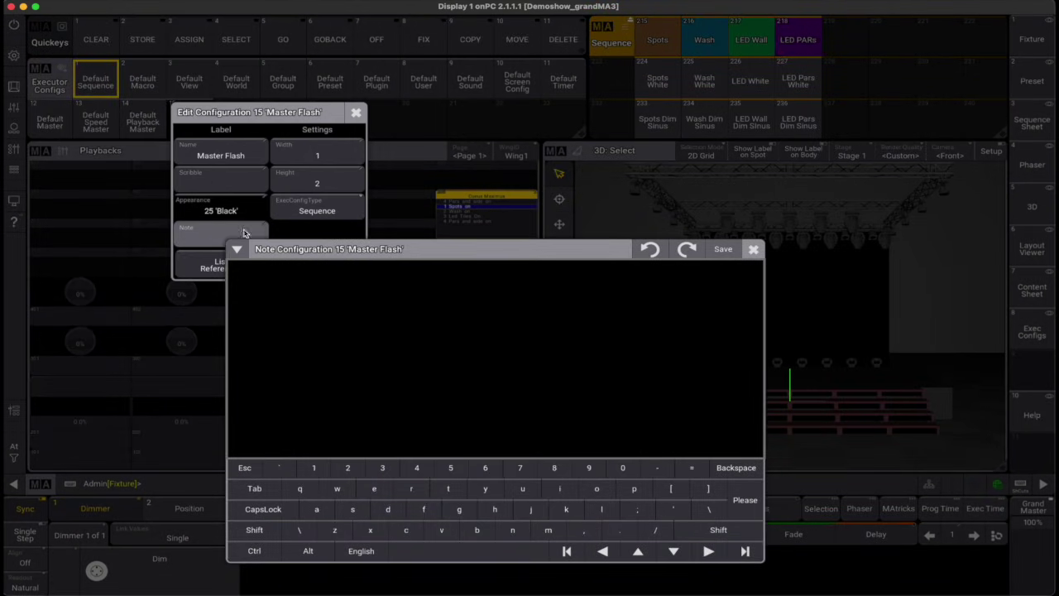
pyautogui.click(754, 249)
pyautogui.click(210, 263)
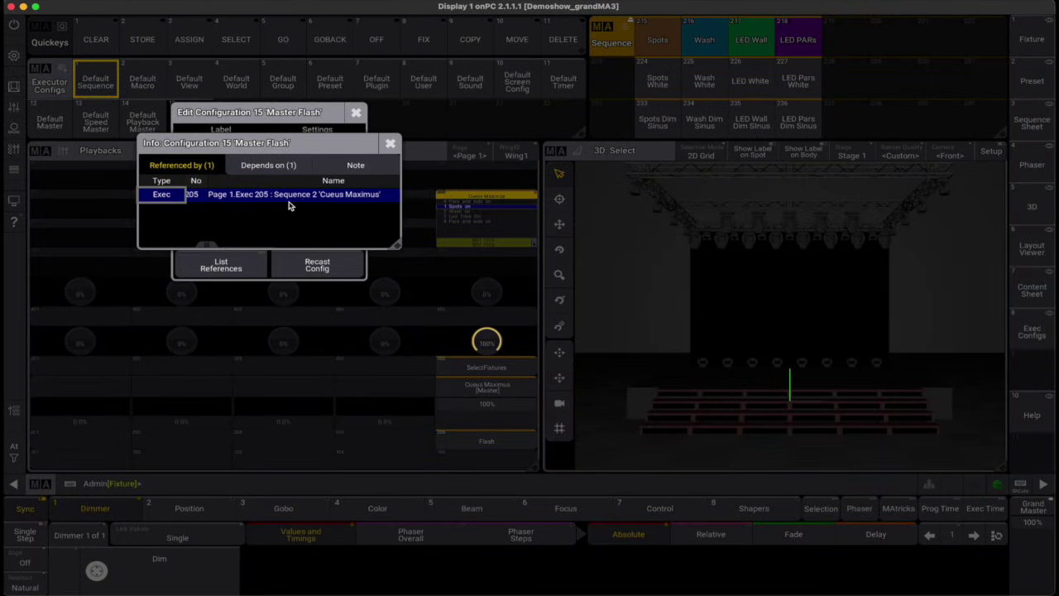
pyautogui.click(390, 144)
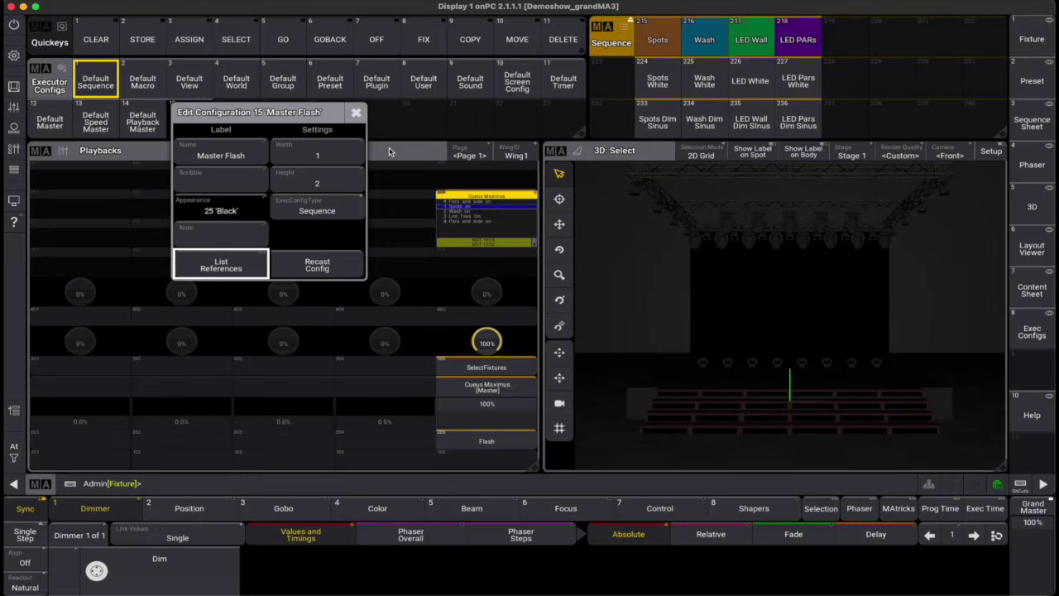
# Keep the ExecConfigType as Sequence and close the configuration editor.
pyautogui.click(334, 268)
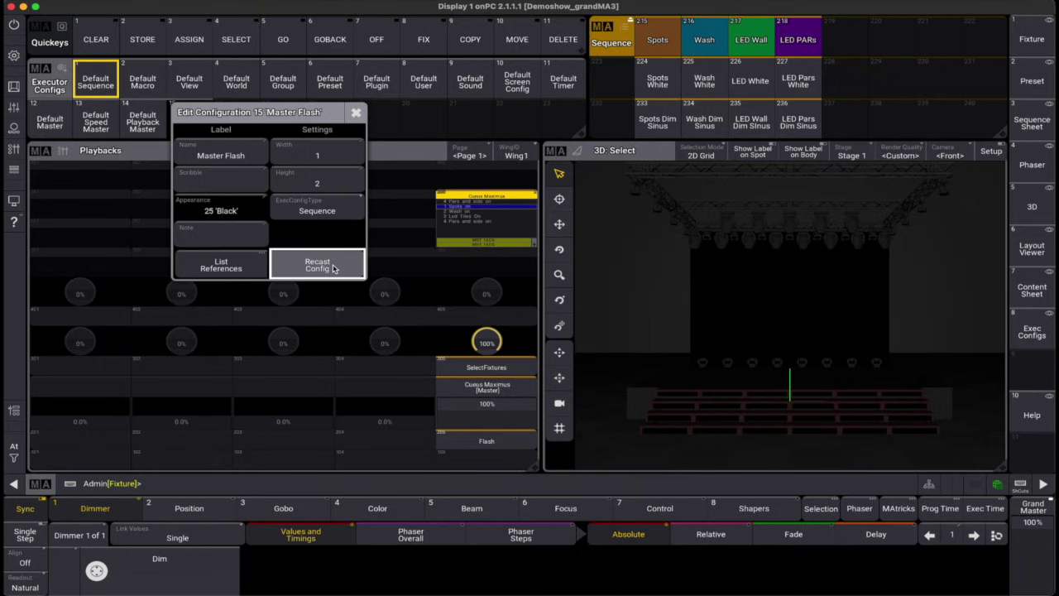
pyautogui.click(346, 220)
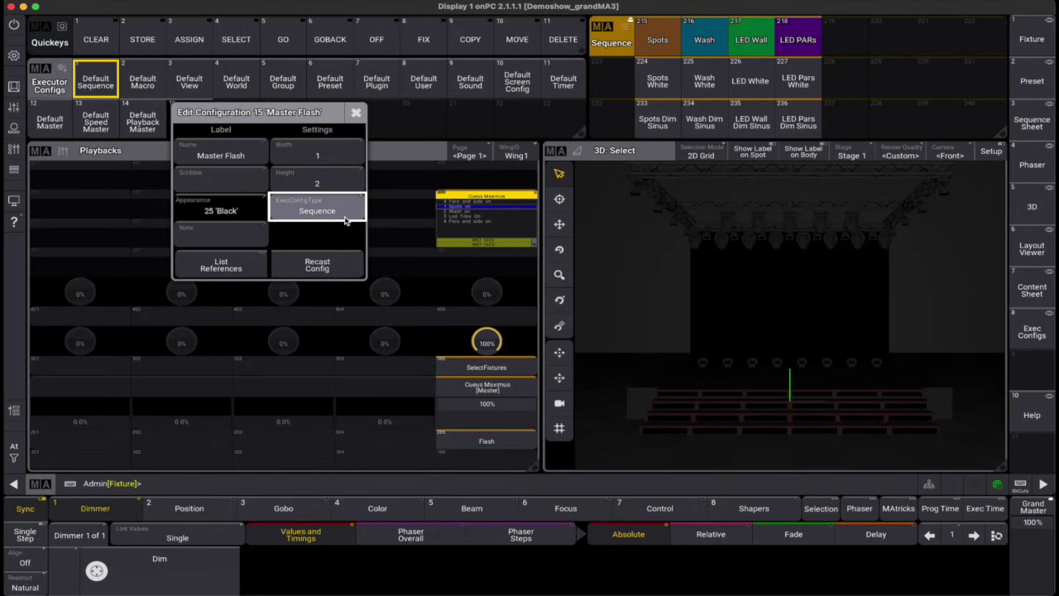
pyautogui.click(346, 220)
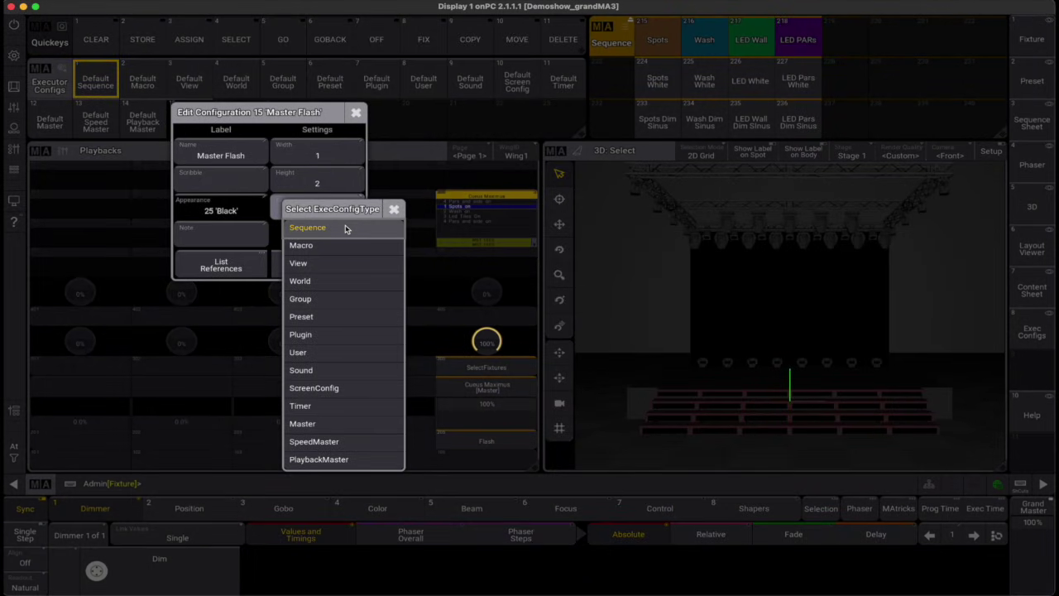
pyautogui.click(348, 229)
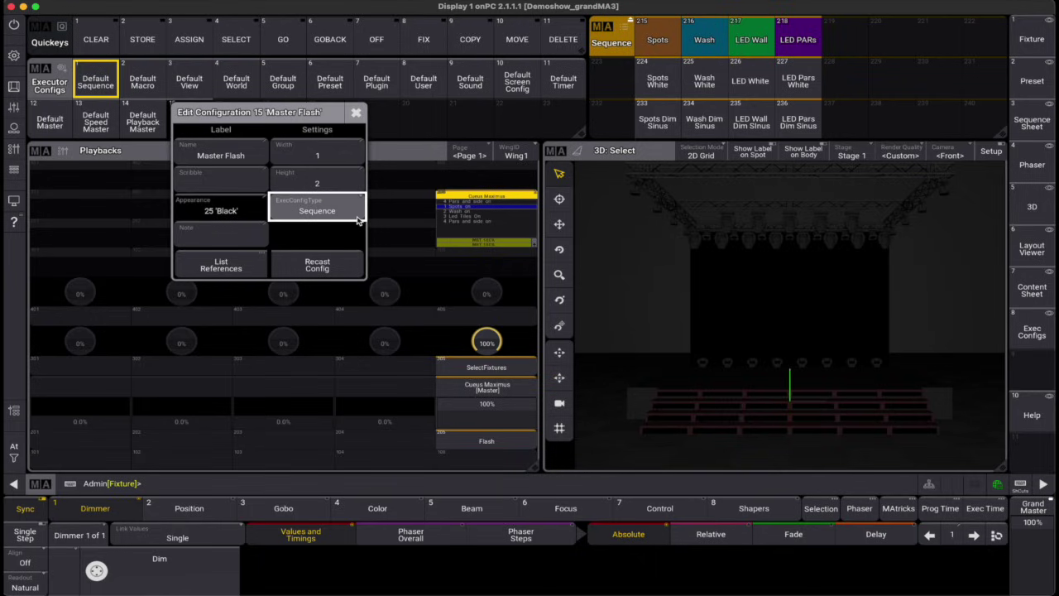
pyautogui.click(356, 112)
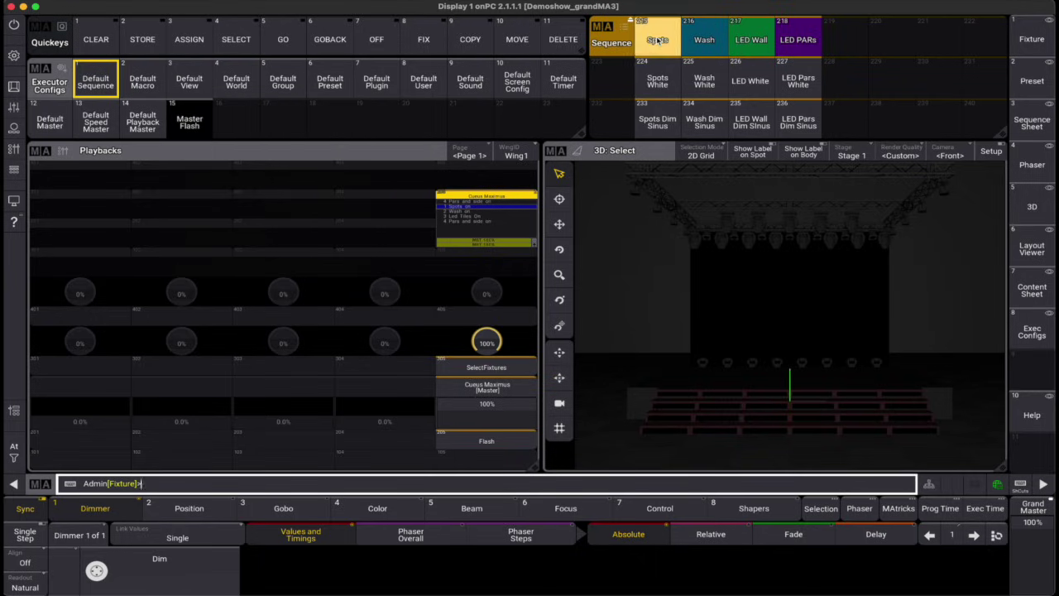
# Drag the Spots, Wash and LED Wall sequences from the pool onto executors 201, 202 and 203.
pyautogui.moveTo(658, 39); pyautogui.dragTo(60, 447)
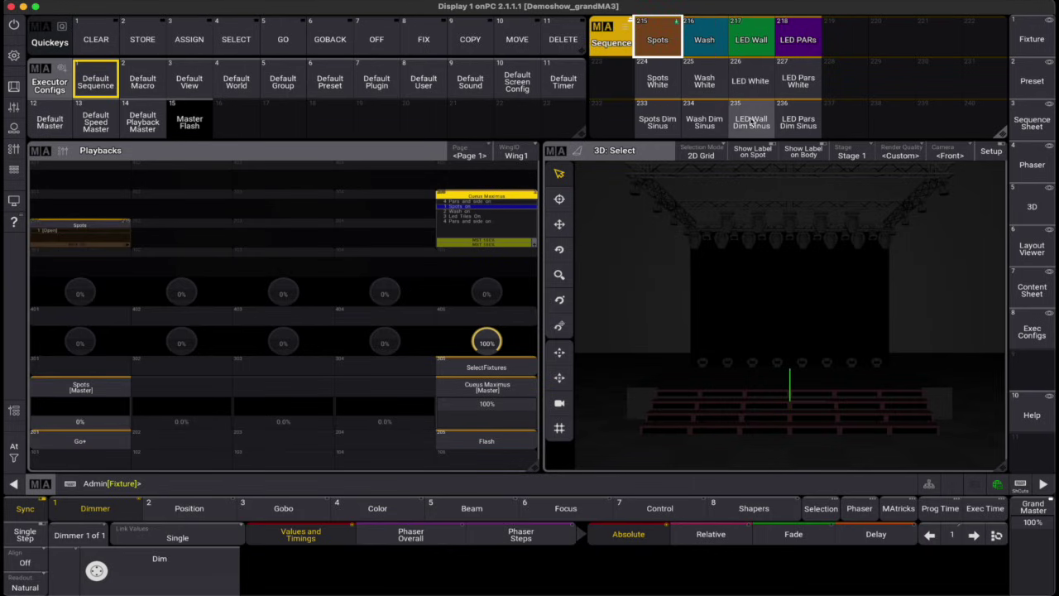
pyautogui.moveTo(704, 39); pyautogui.dragTo(223, 434)
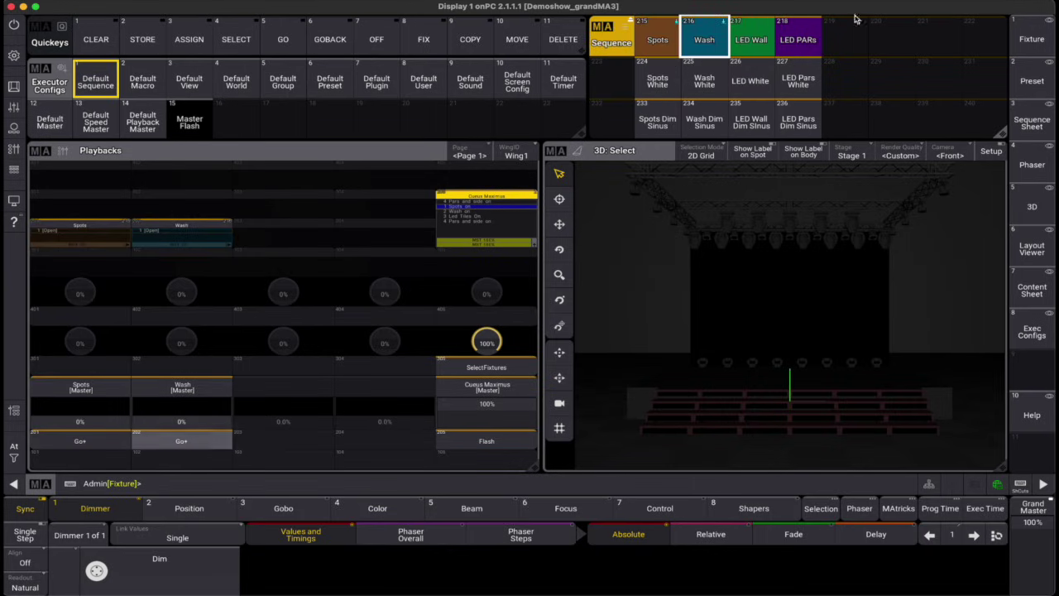
pyautogui.moveTo(751, 38); pyautogui.dragTo(333, 427)
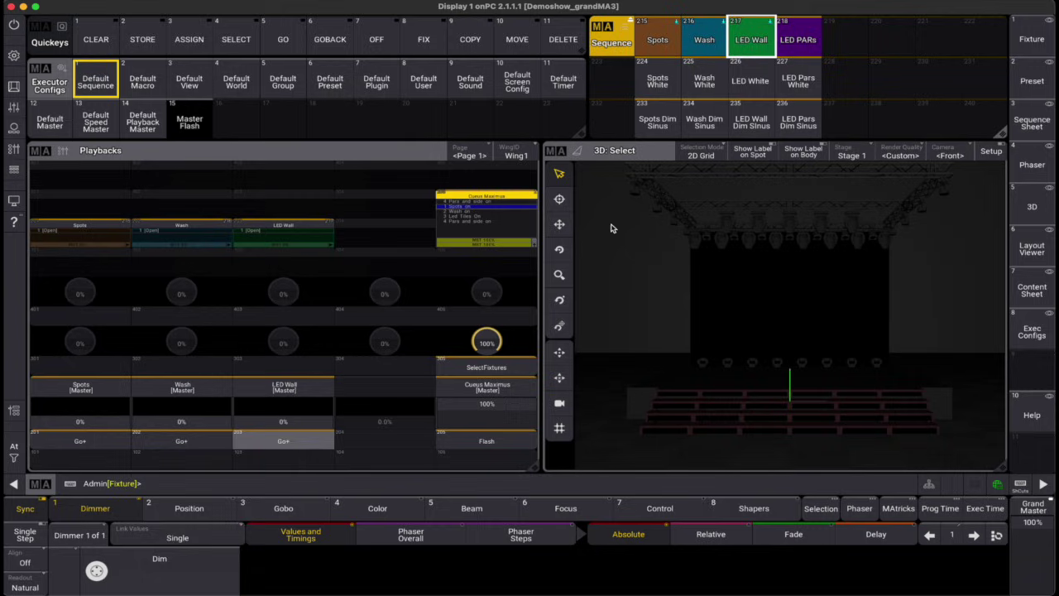
# Put LED PARs on executor 204, apply Master Flash to 201–205, and White sequences on 101–104.
pyautogui.moveTo(798, 39); pyautogui.dragTo(364, 439)
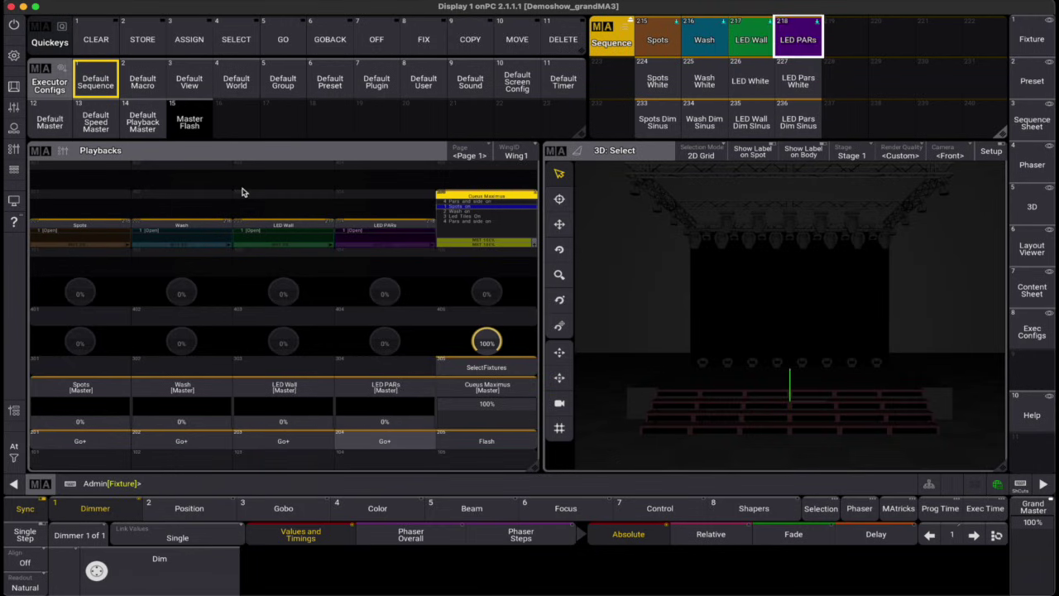
pyautogui.moveTo(189, 124); pyautogui.dragTo(385, 444)
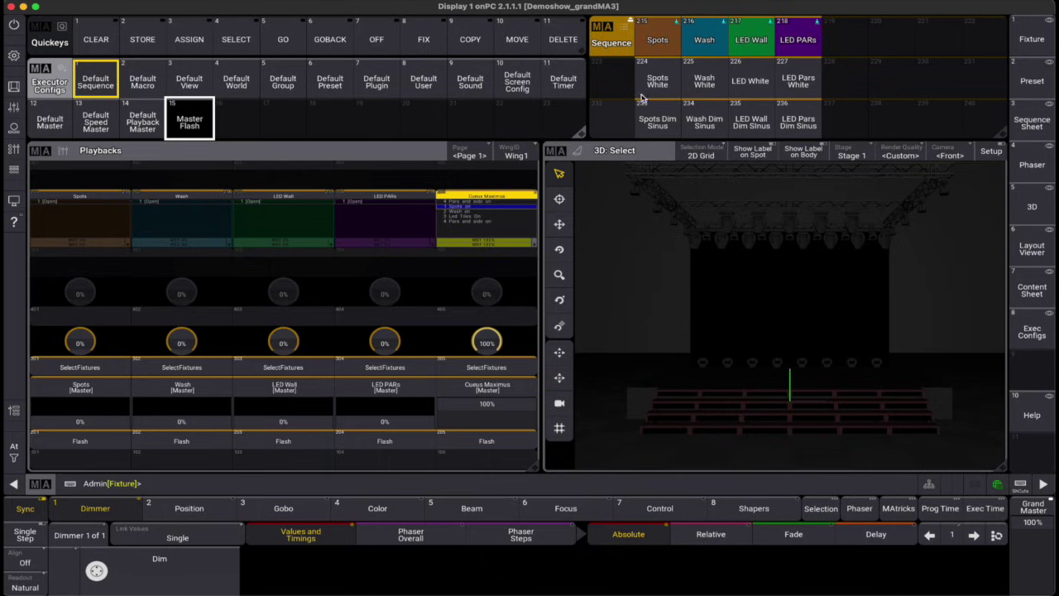
pyautogui.moveTo(651, 89); pyautogui.dragTo(79, 223)
pyautogui.moveTo(704, 80); pyautogui.dragTo(204, 466)
pyautogui.moveTo(750, 80); pyautogui.dragTo(319, 458)
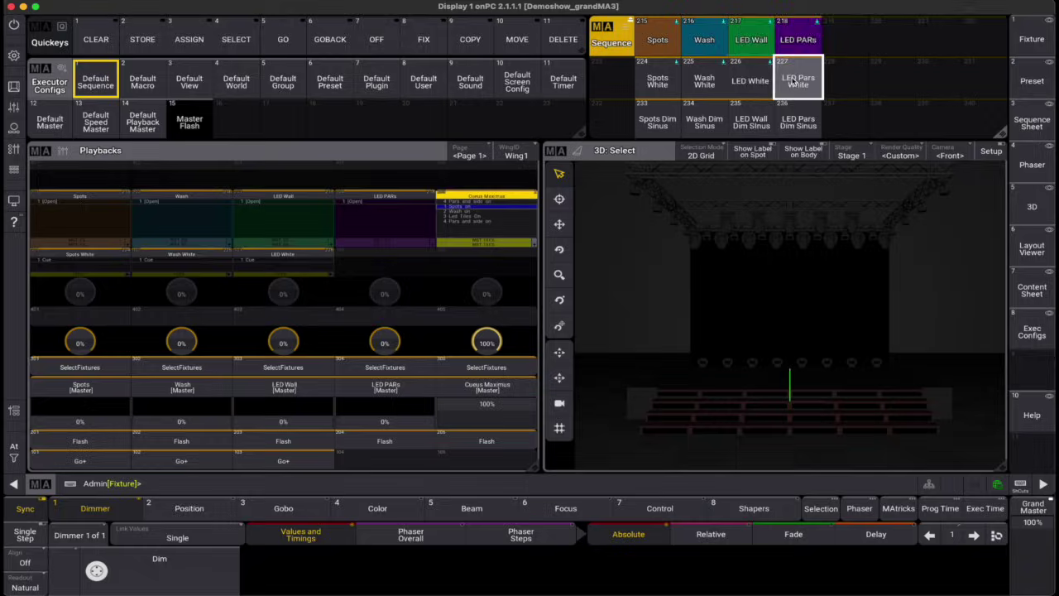
pyautogui.moveTo(797, 81); pyautogui.dragTo(395, 465)
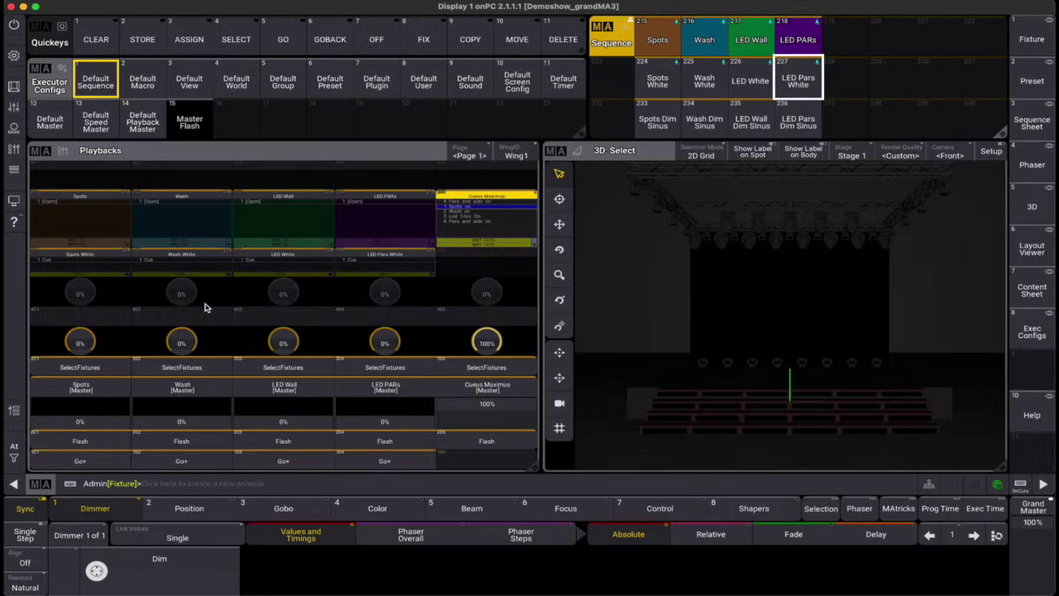
# Give executor 101 a new configuration 16 whose key performs Temp, and begin renaming it.
pyautogui.click(103, 272)
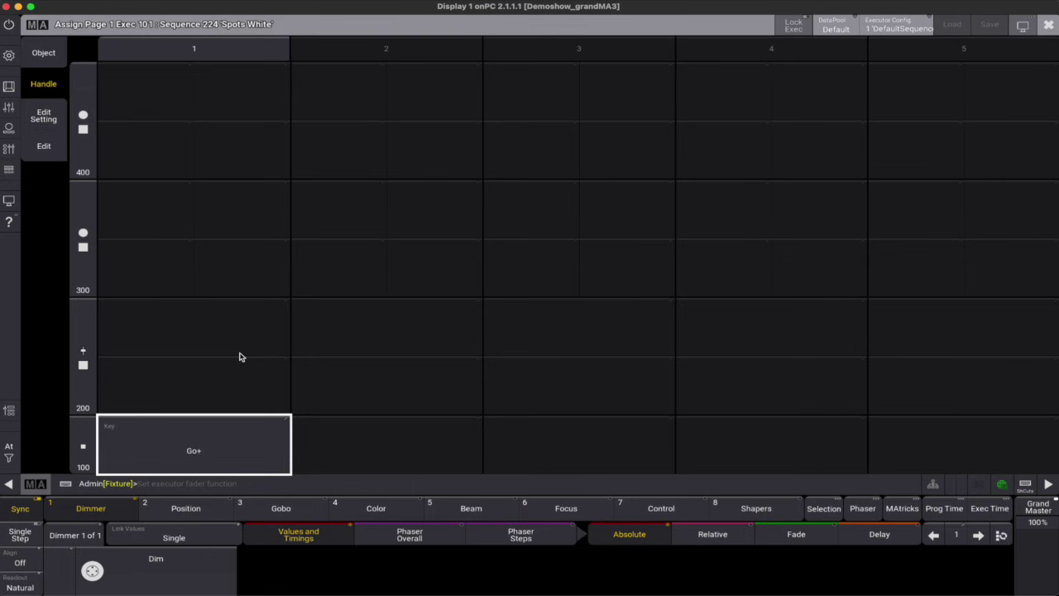
pyautogui.click(895, 27)
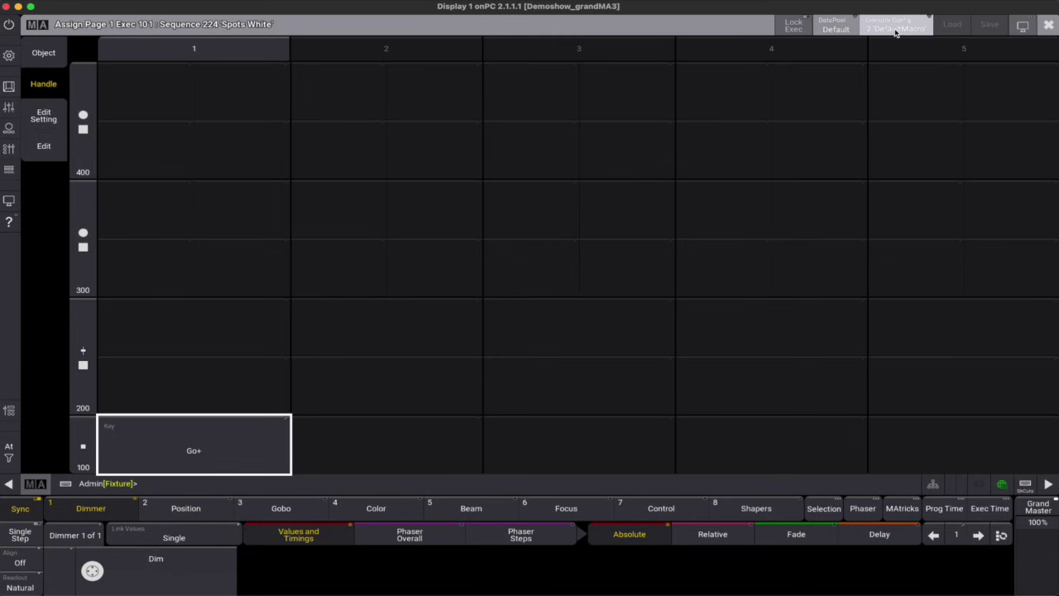
pyautogui.click(896, 28)
pyautogui.click(898, 397)
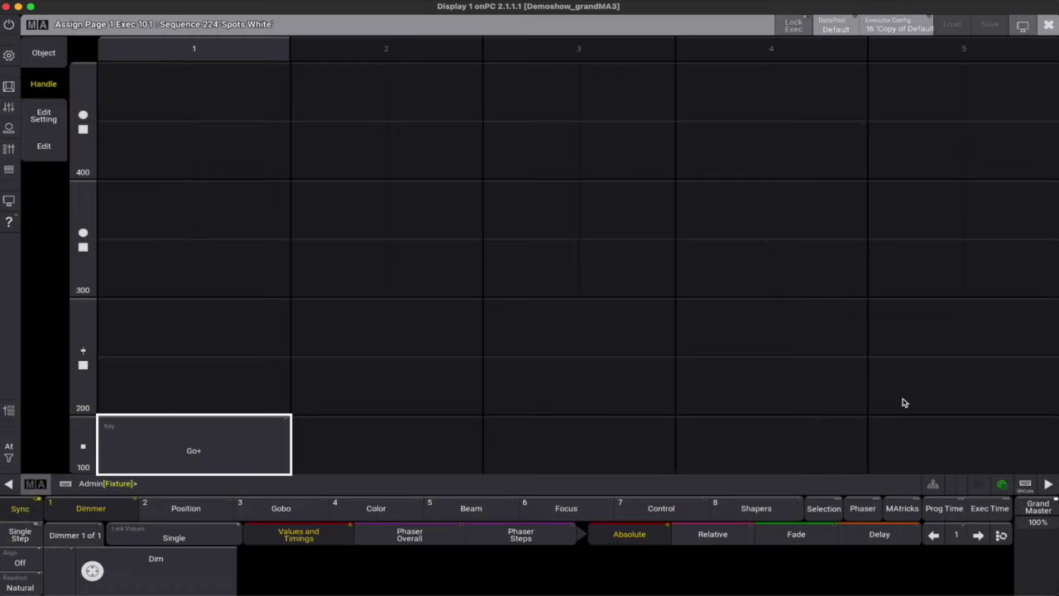
pyautogui.click(287, 444)
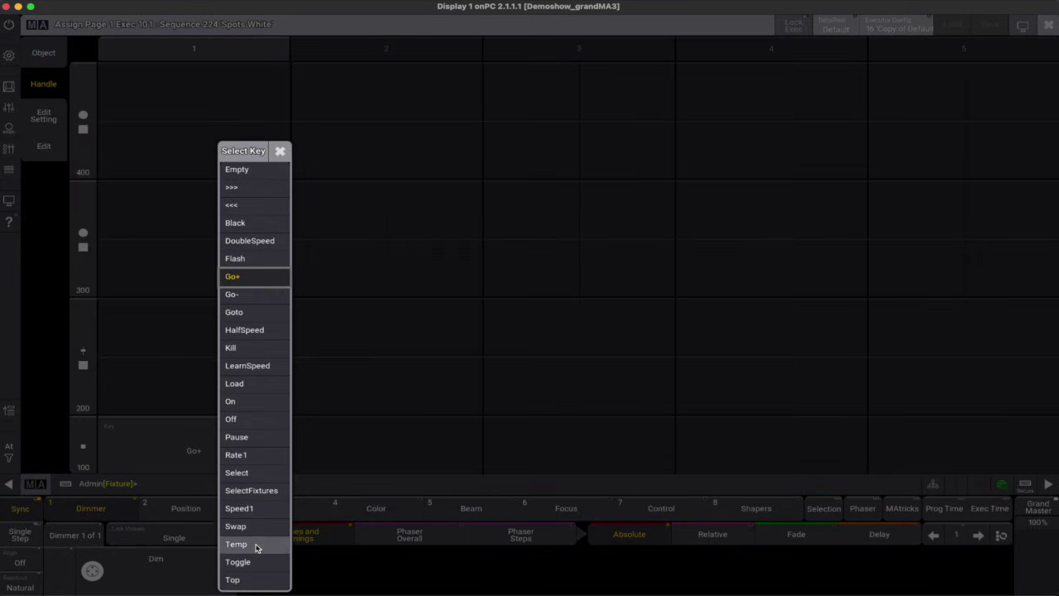
pyautogui.click(253, 539)
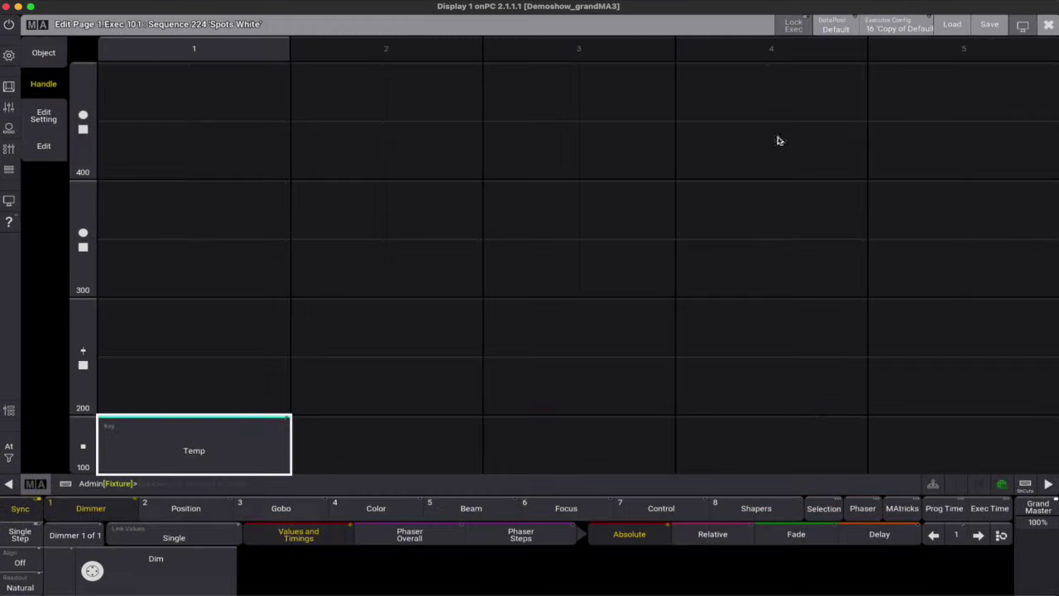
pyautogui.click(1049, 24)
pyautogui.moveTo(235, 122); pyautogui.dragTo(240, 96)
# Name configuration 16 'Temp Button' and apply it to executors 102–104.
pyautogui.write('Temp Button')
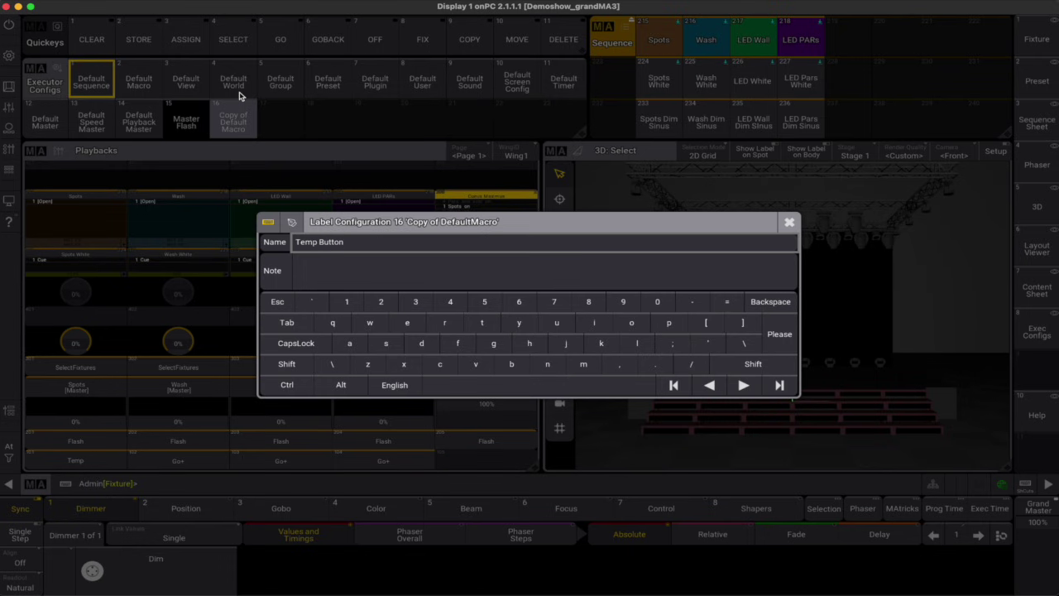
pyautogui.press('Return')
pyautogui.moveTo(234, 122); pyautogui.dragTo(149, 217)
pyautogui.moveTo(234, 121); pyautogui.dragTo(189, 149)
pyautogui.click(190, 271)
pyautogui.click(237, 127)
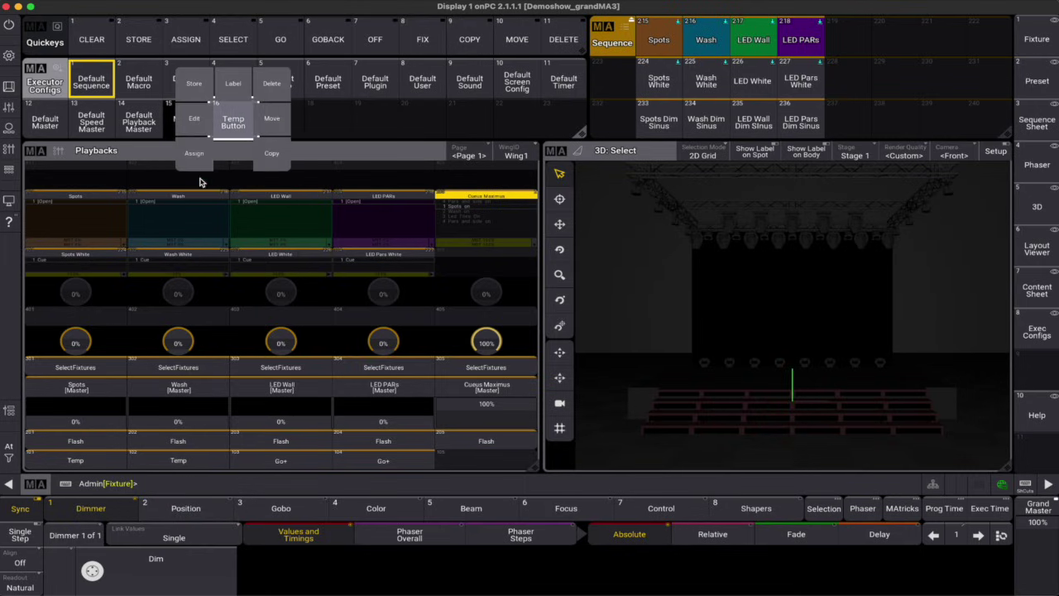
pyautogui.click(194, 155)
pyautogui.click(252, 124)
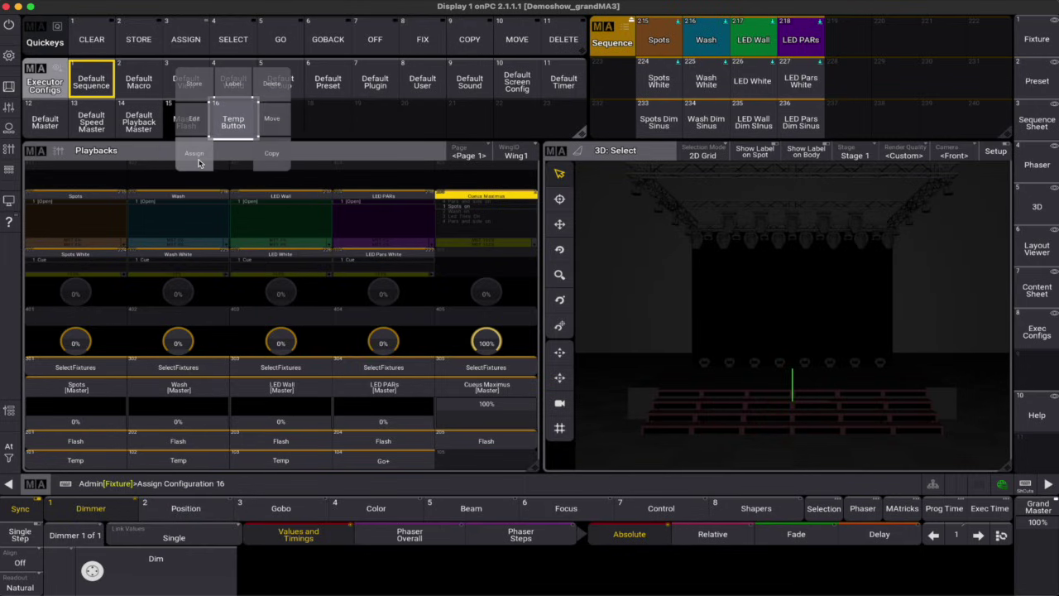
pyautogui.click(194, 157)
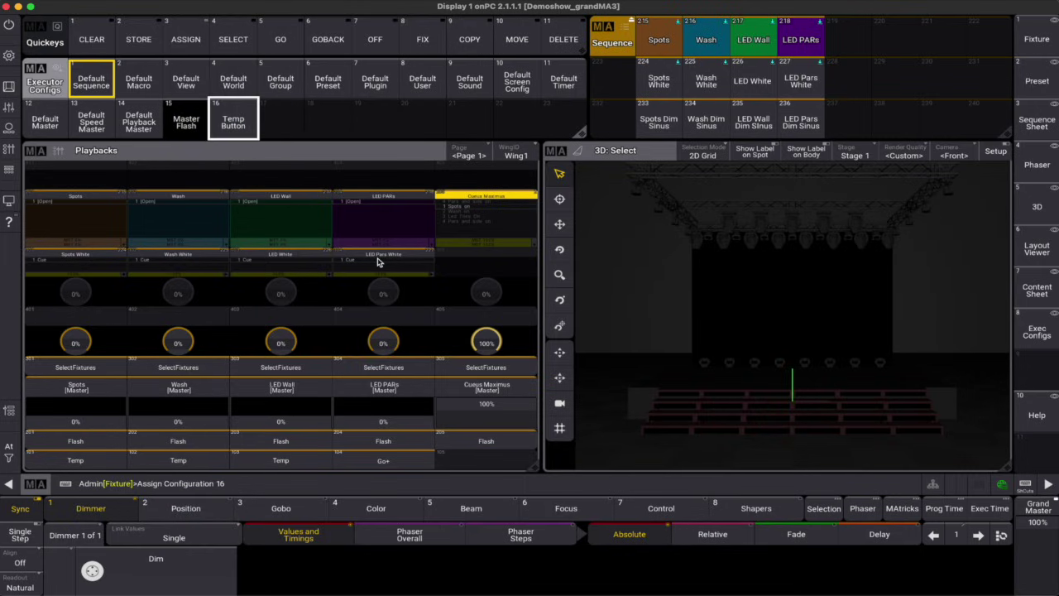
# Place Spots, Wash, LED Wall and LED Pars Dim Sinus on executors 401–404, then open Exec 401's editor.
pyautogui.click(659, 121)
pyautogui.click(620, 163)
pyautogui.click(94, 180)
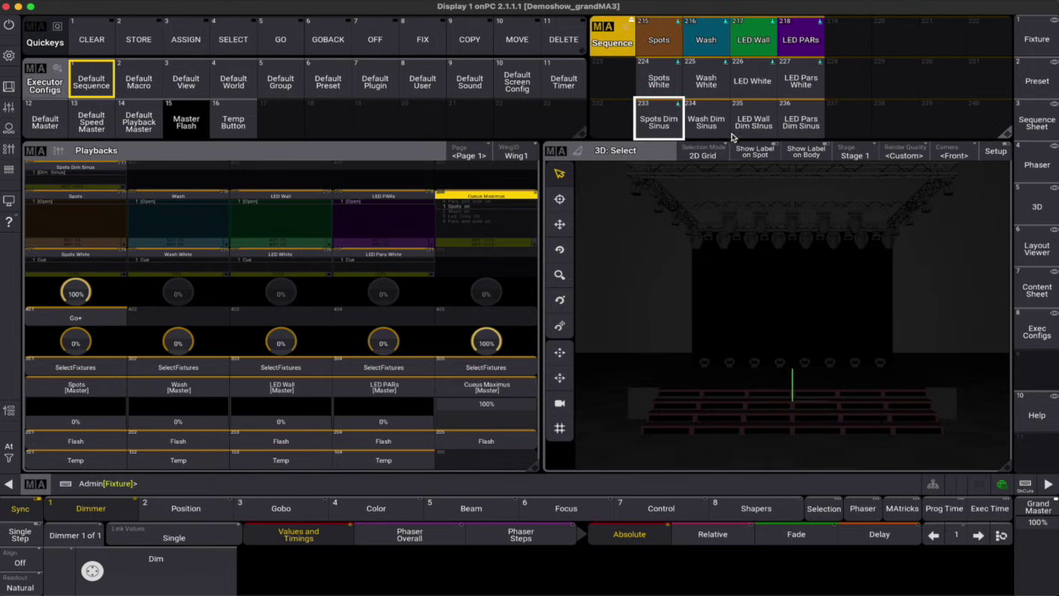
pyautogui.click(726, 131)
pyautogui.click(667, 159)
pyautogui.click(213, 182)
pyautogui.click(753, 121)
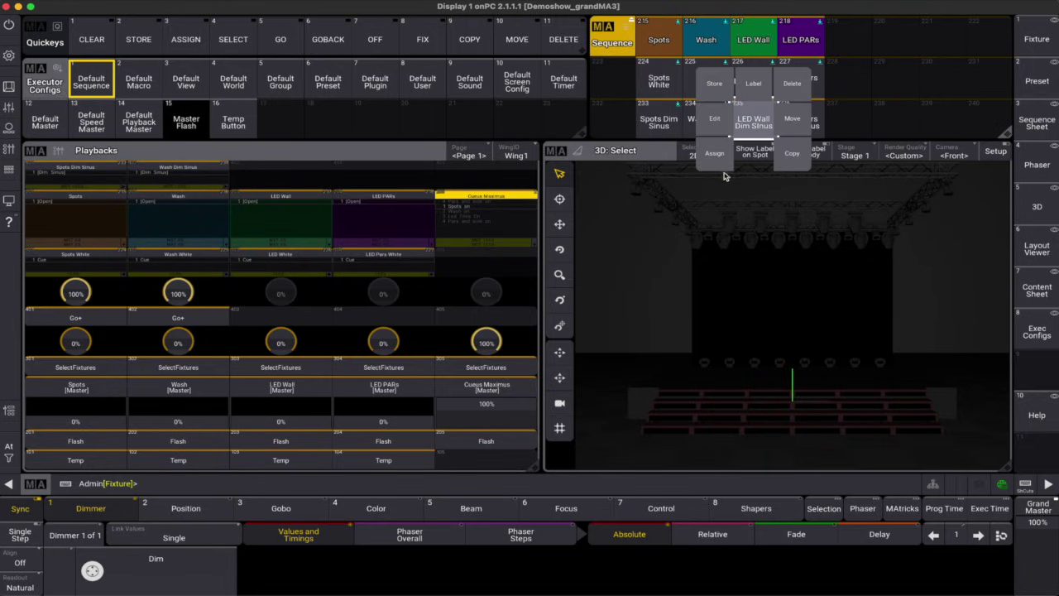
pyautogui.click(713, 154)
pyautogui.click(281, 181)
pyautogui.click(801, 121)
pyautogui.click(761, 154)
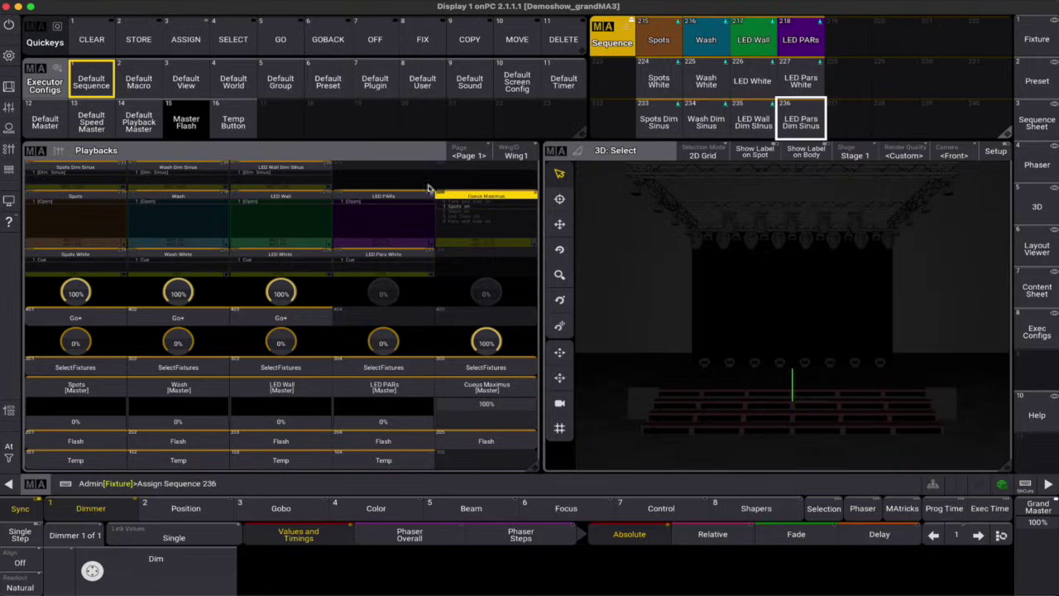
pyautogui.click(384, 181)
# Give Exec 401 new configuration 17 with its key set to Toggle, keeping the encoder on Master.
pyautogui.click(892, 24)
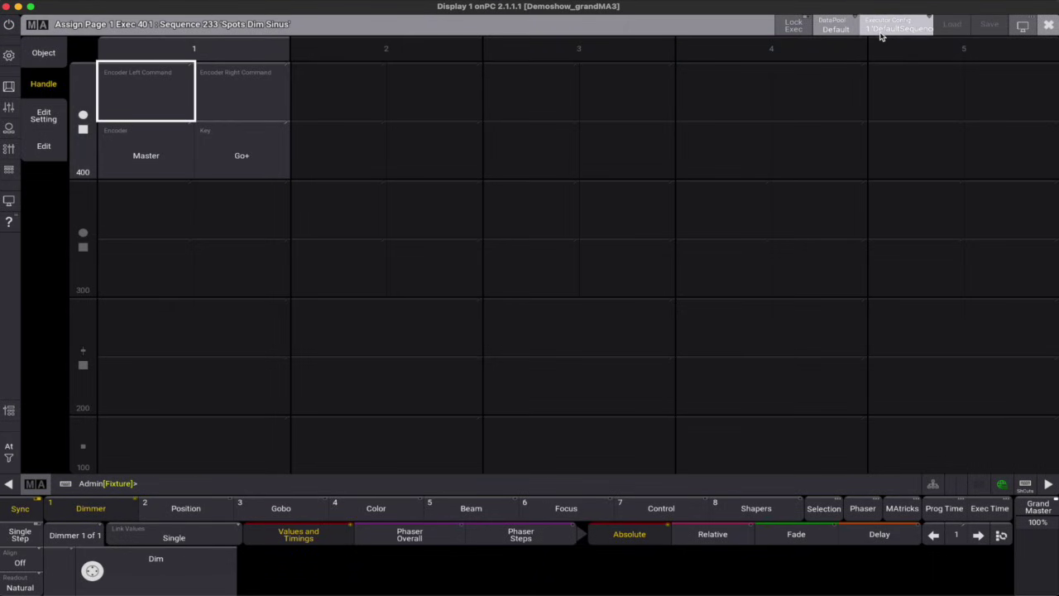
pyautogui.click(839, 344)
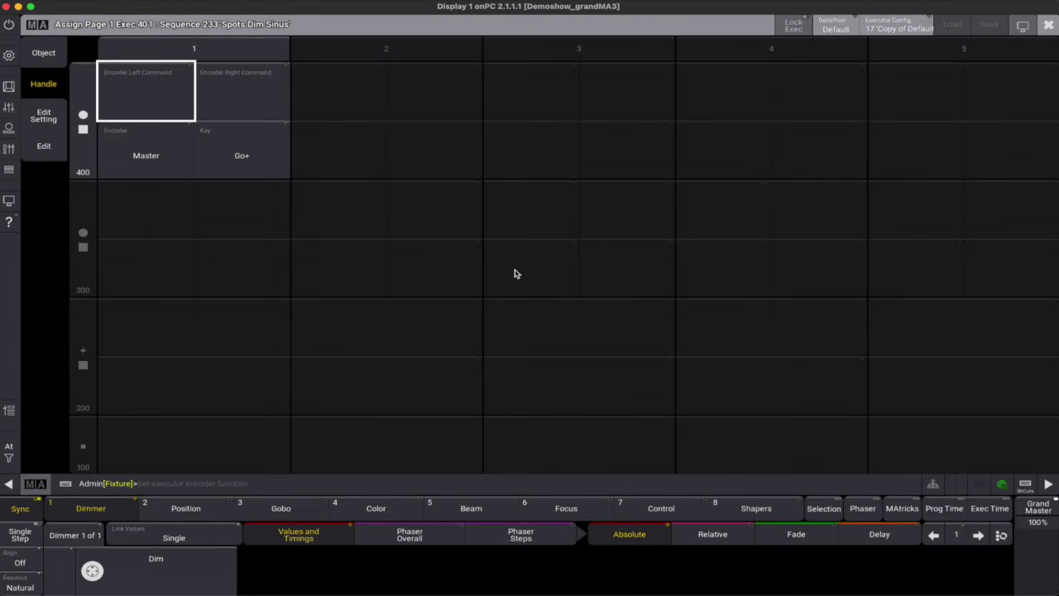
pyautogui.click(249, 159)
pyautogui.click(249, 159)
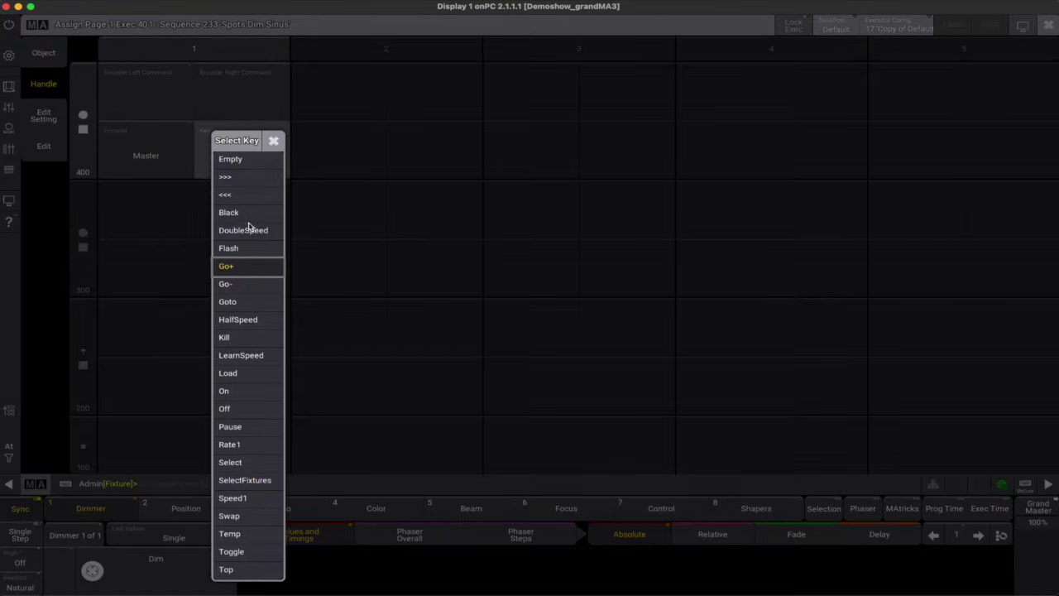
pyautogui.click(240, 551)
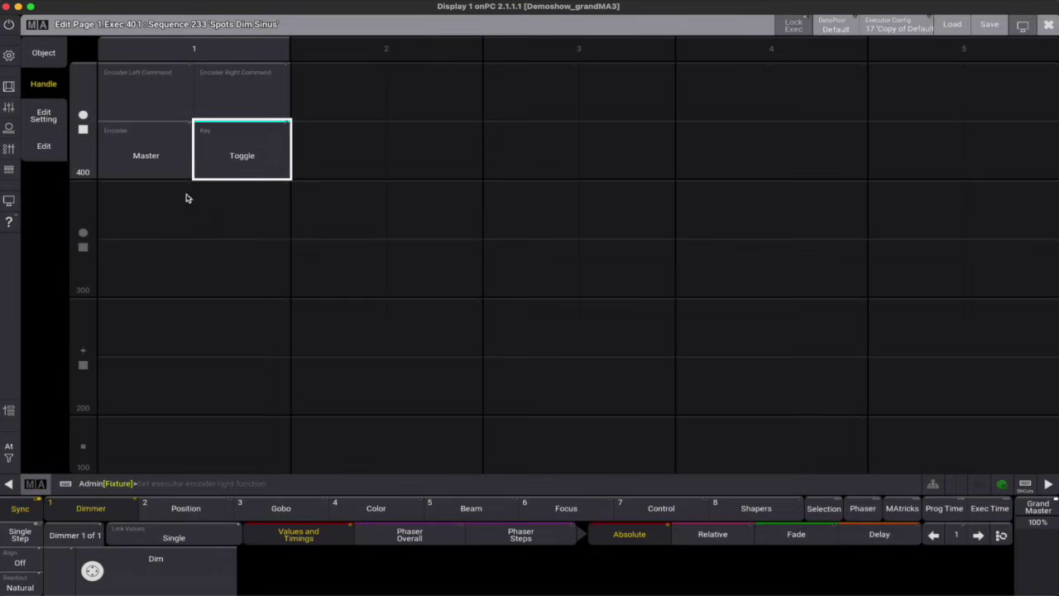
pyautogui.click(153, 160)
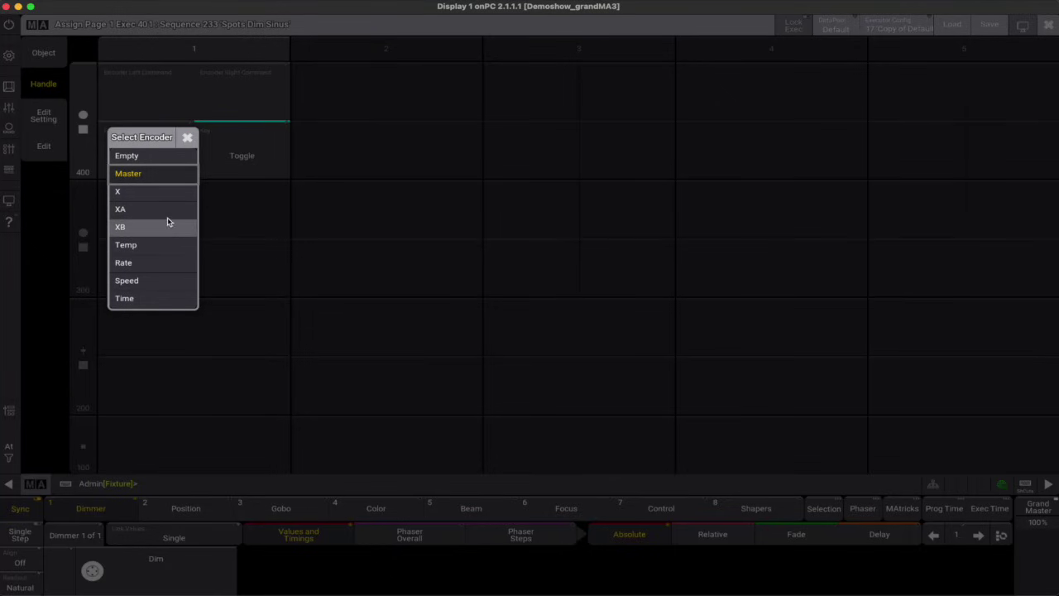
pyautogui.click(187, 139)
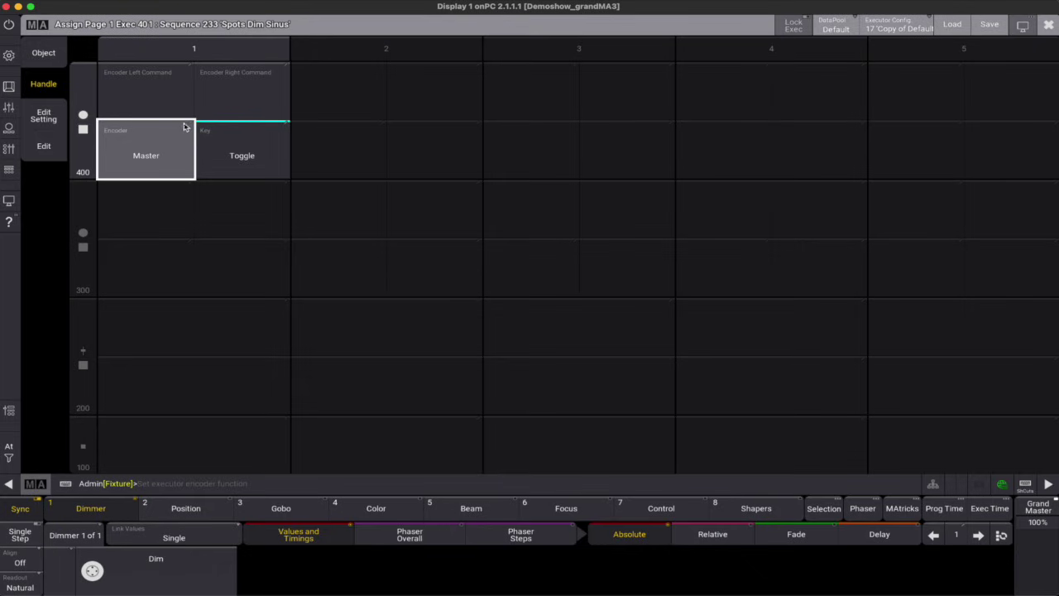
# Review the encoder left and right command settings without changes, then switch the editor to Edit mode.
pyautogui.click(180, 107)
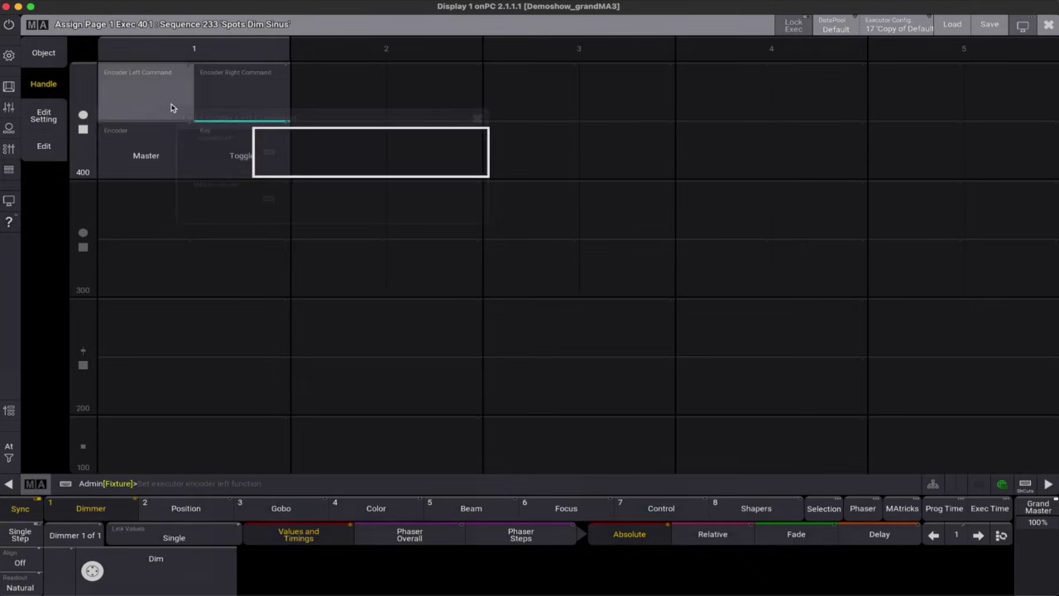
pyautogui.click(206, 149)
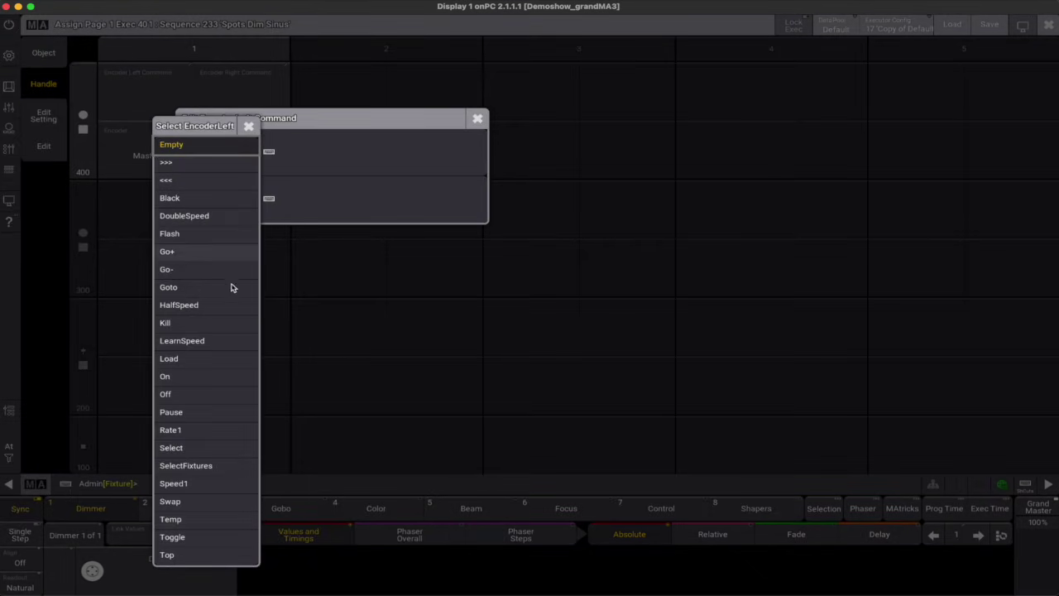
pyautogui.click(248, 126)
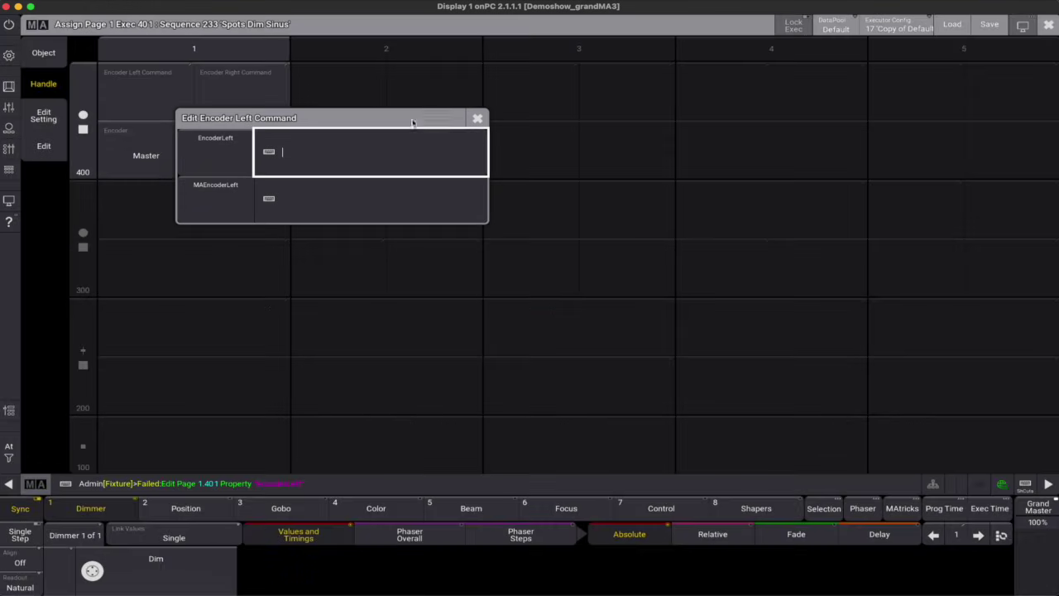
pyautogui.click(479, 120)
pyautogui.click(267, 87)
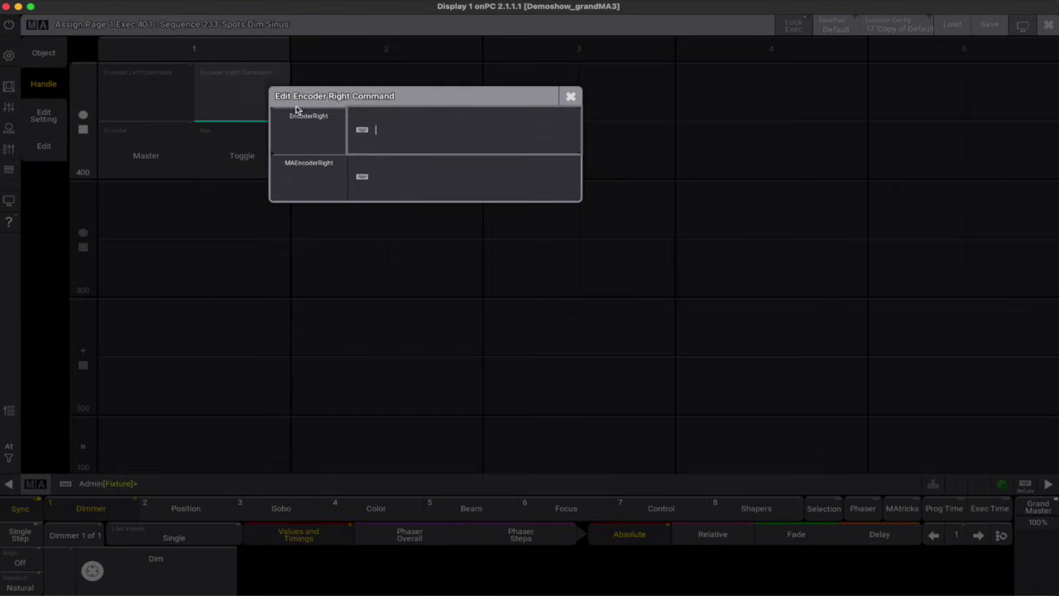
pyautogui.click(394, 135)
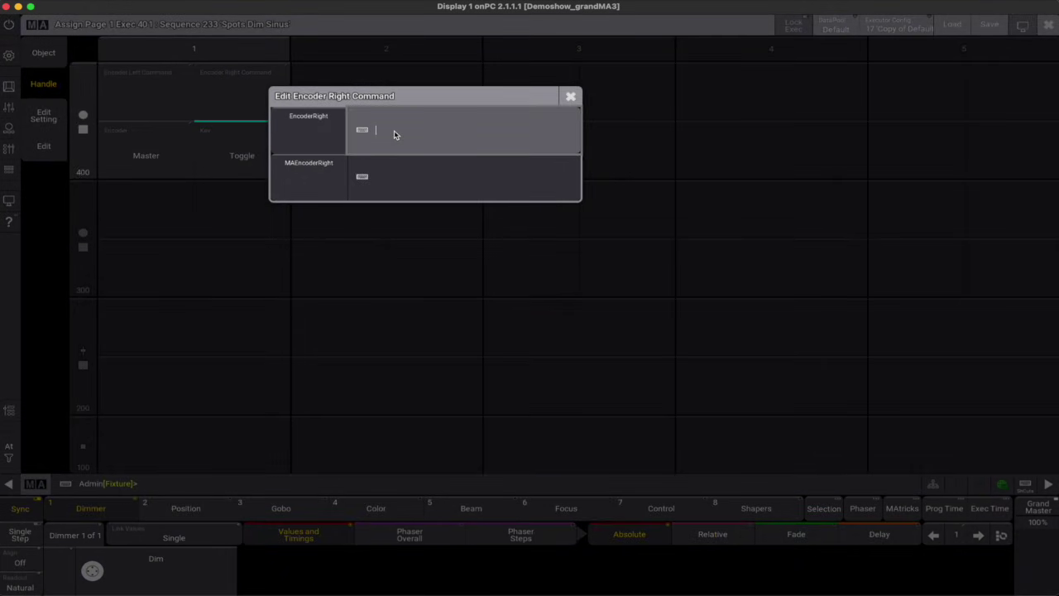
pyautogui.click(570, 96)
pyautogui.click(153, 94)
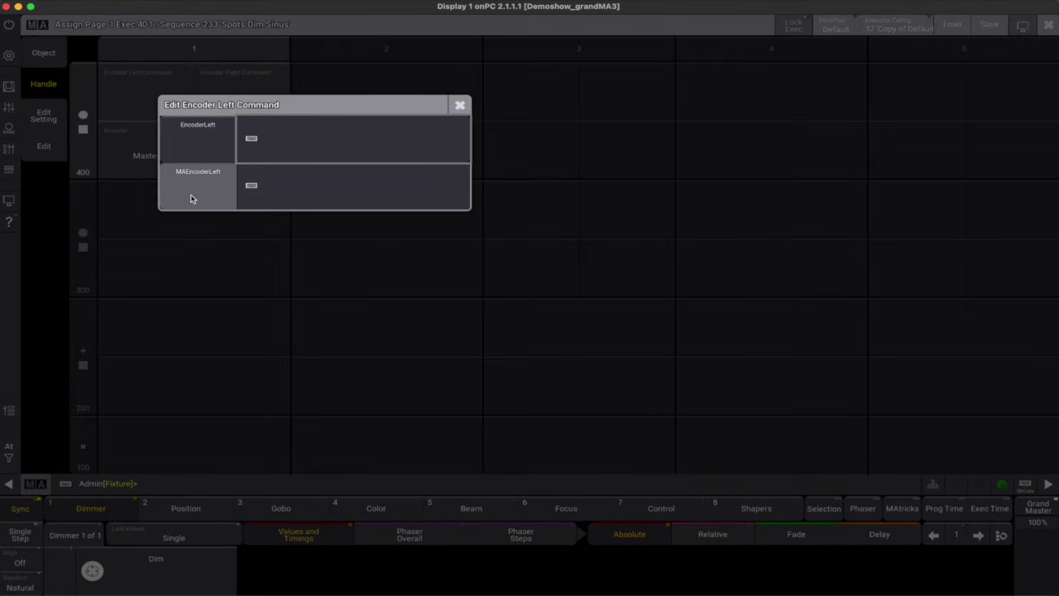
pyautogui.click(190, 198)
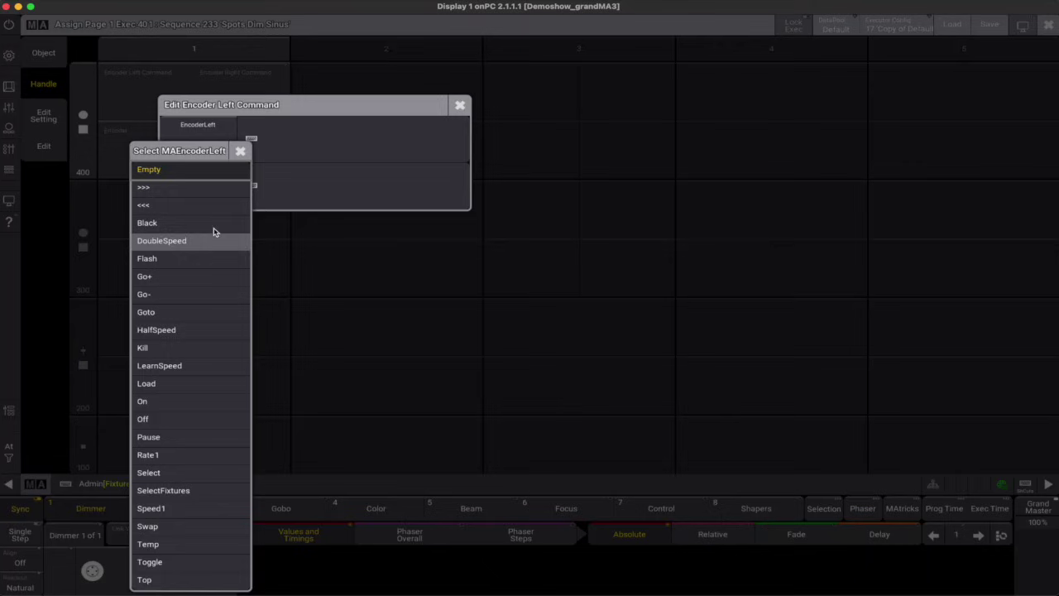
pyautogui.click(240, 153)
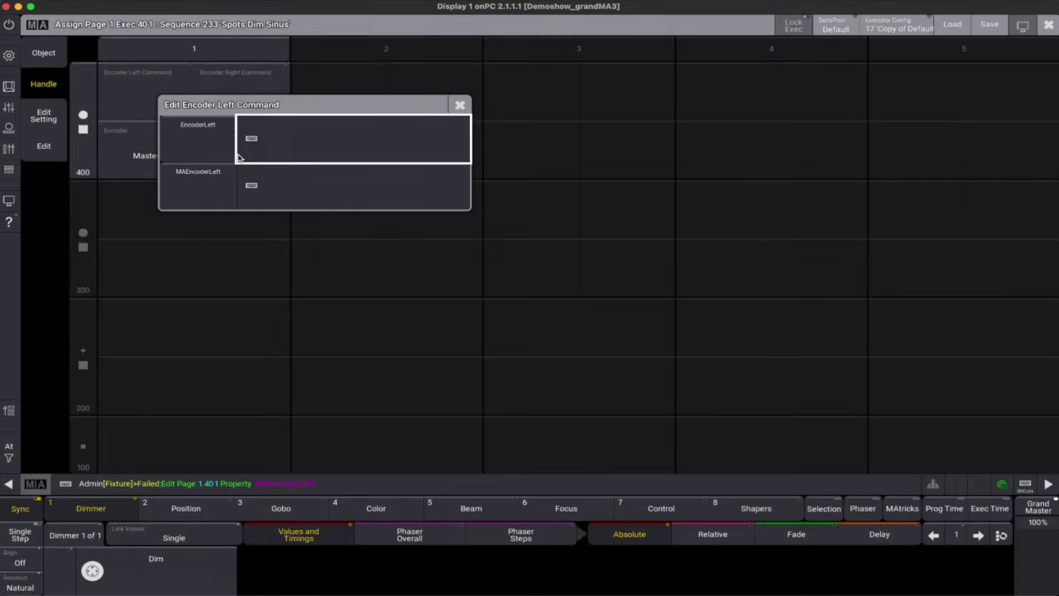
pyautogui.click(460, 106)
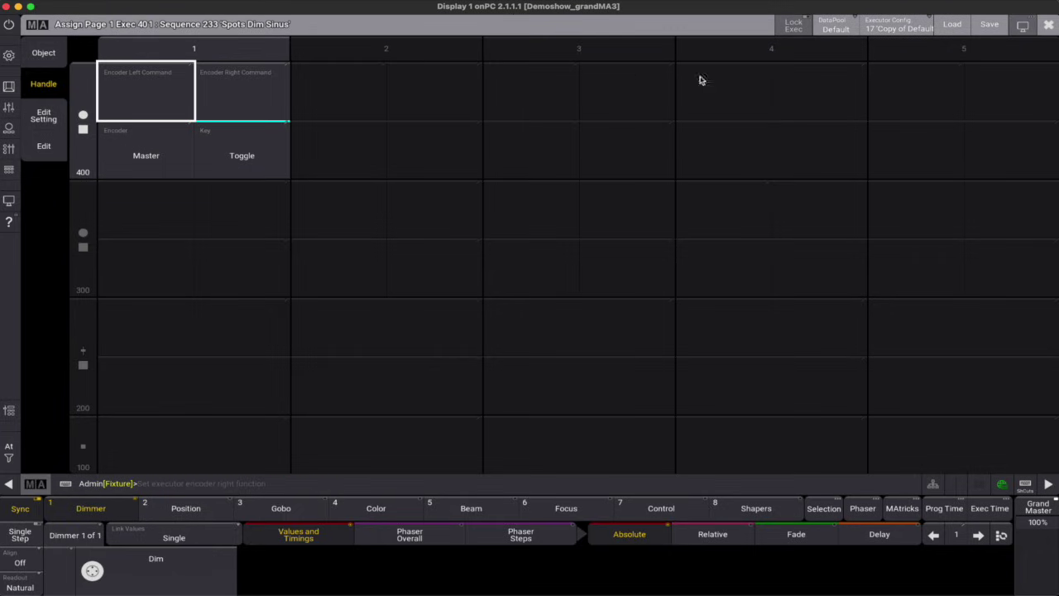
pyautogui.click(988, 31)
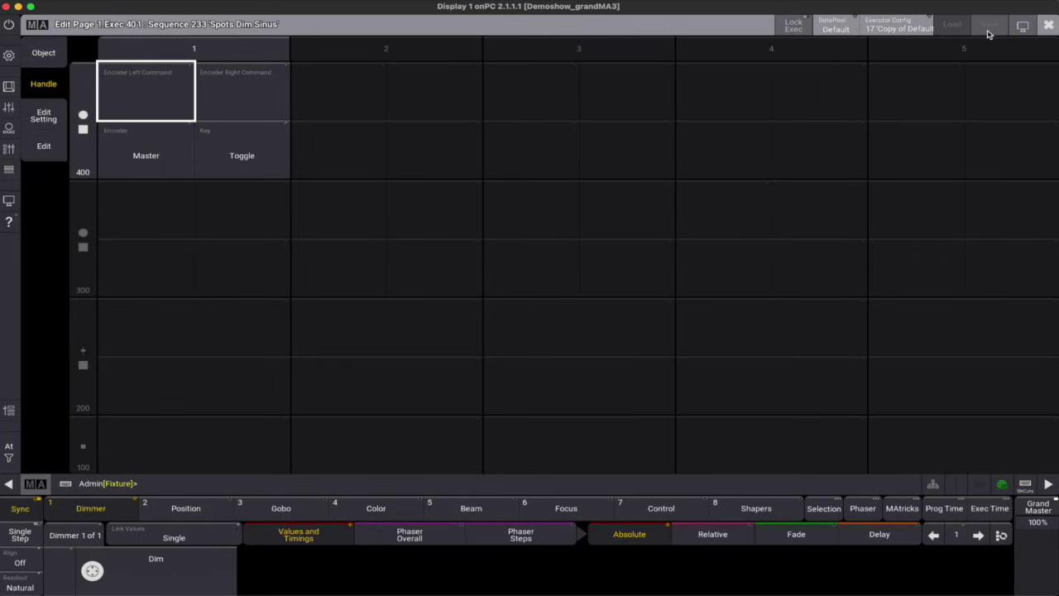
# Rename executor configuration 17 to 'Toggle' and start assigning it to executor 402.
pyautogui.click(1048, 27)
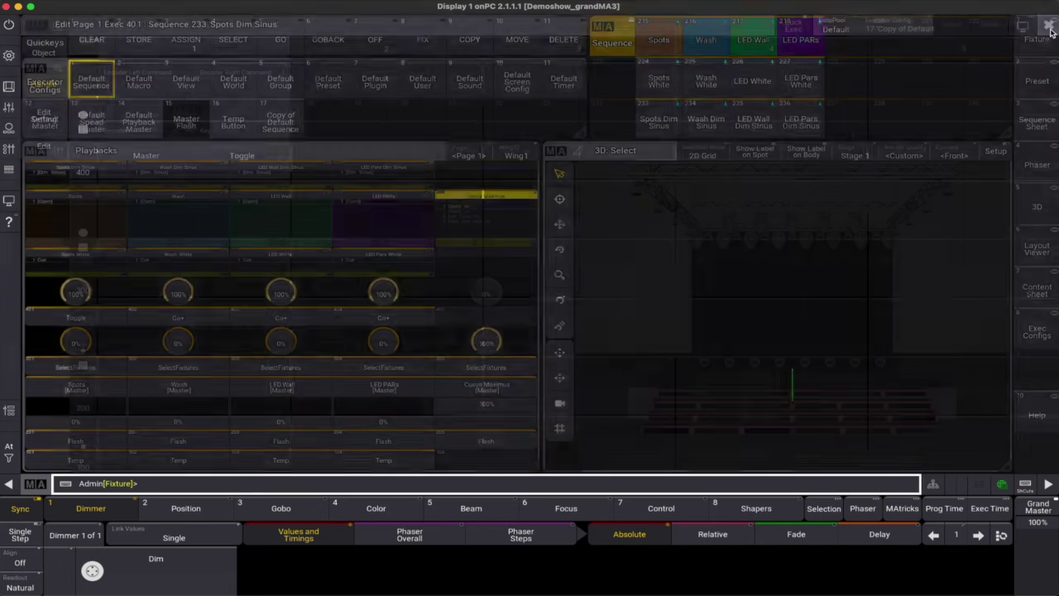
pyautogui.moveTo(280, 122); pyautogui.dragTo(282, 95)
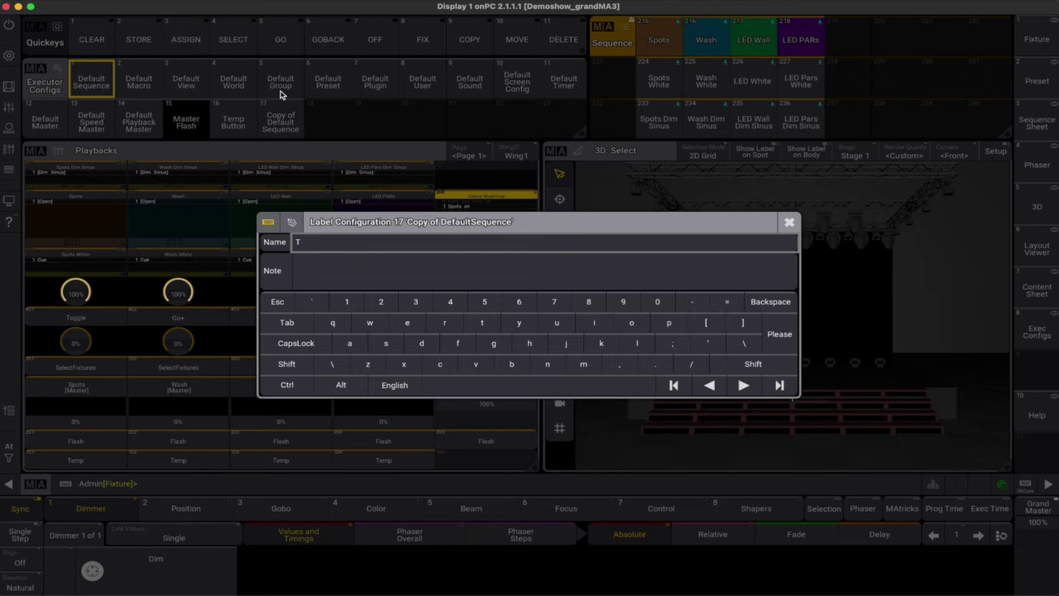
pyautogui.write('Toggle')
pyautogui.press('Return')
pyautogui.moveTo(280, 116); pyautogui.dragTo(248, 160)
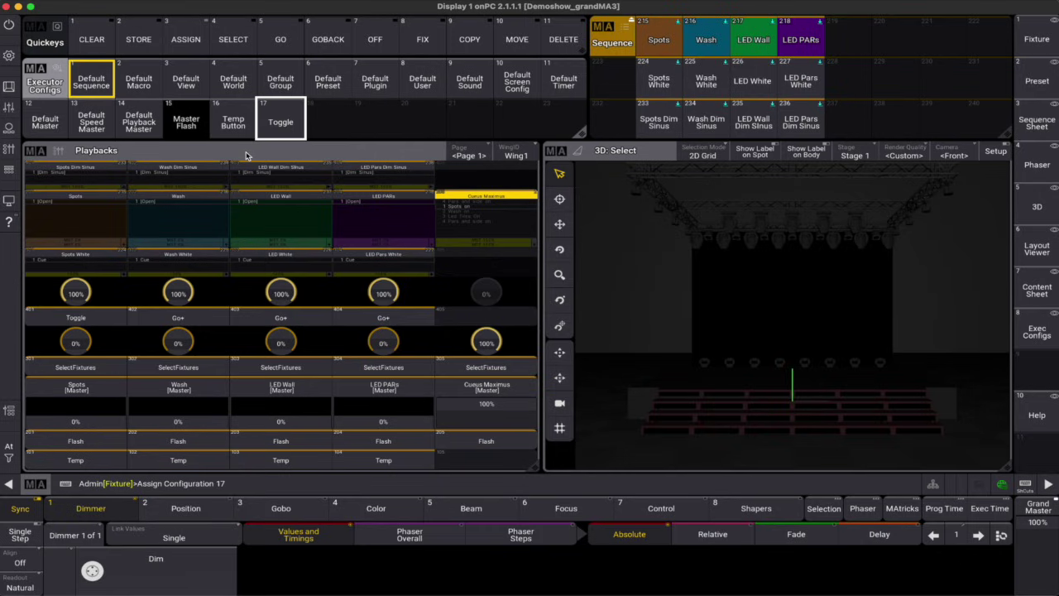